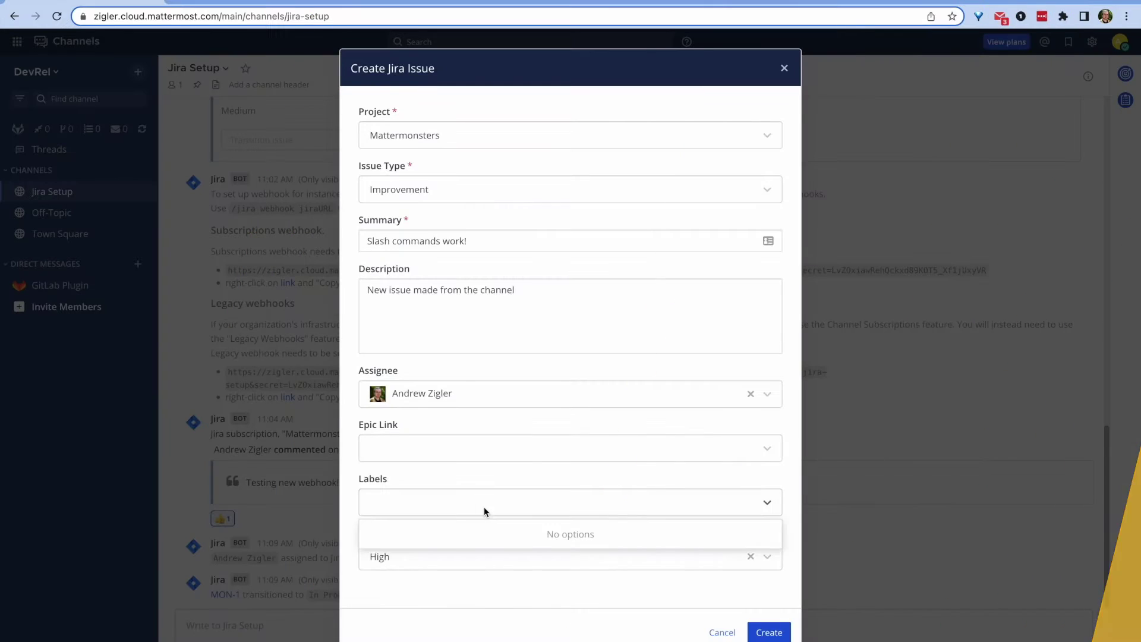
Step: File the High-priority Jira issue MON-2 'Slash commands work!' from the Jira Setup channel
click(769, 632)
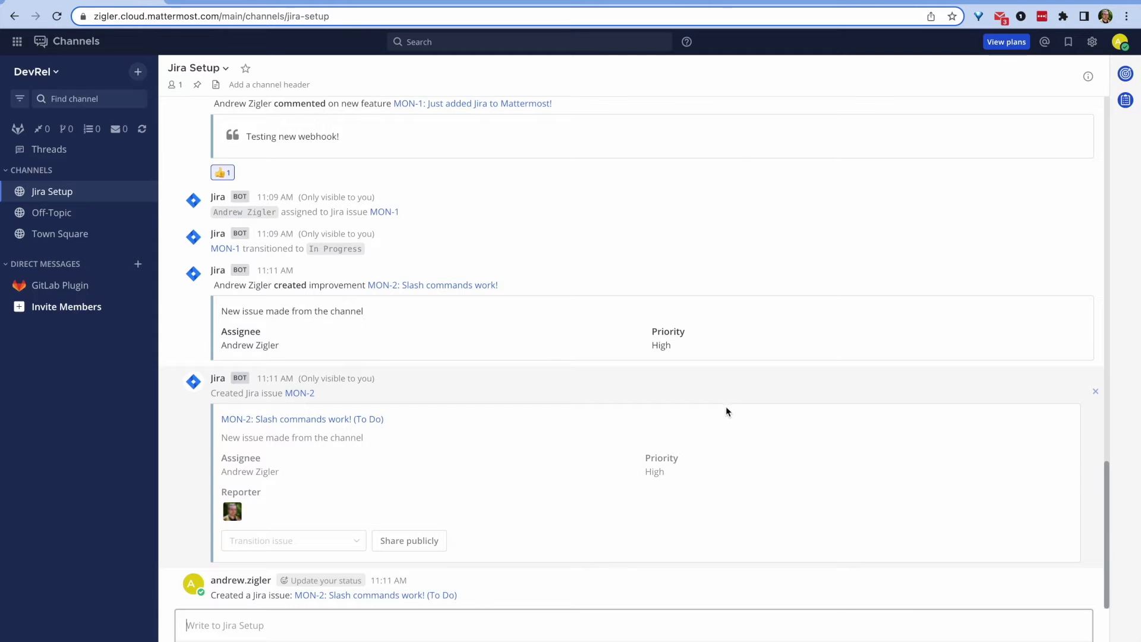
Step: Open MON-2 in Jira, visit the Mattermost sign-up page, then view Mattermonsters' open issues
click(370, 595)
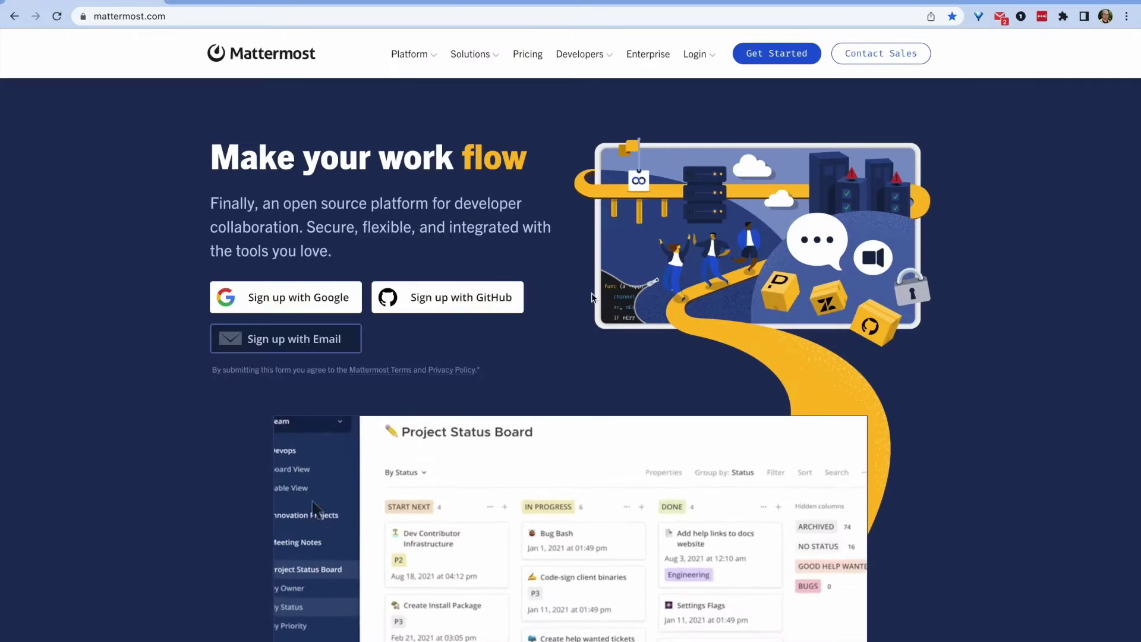
click(777, 56)
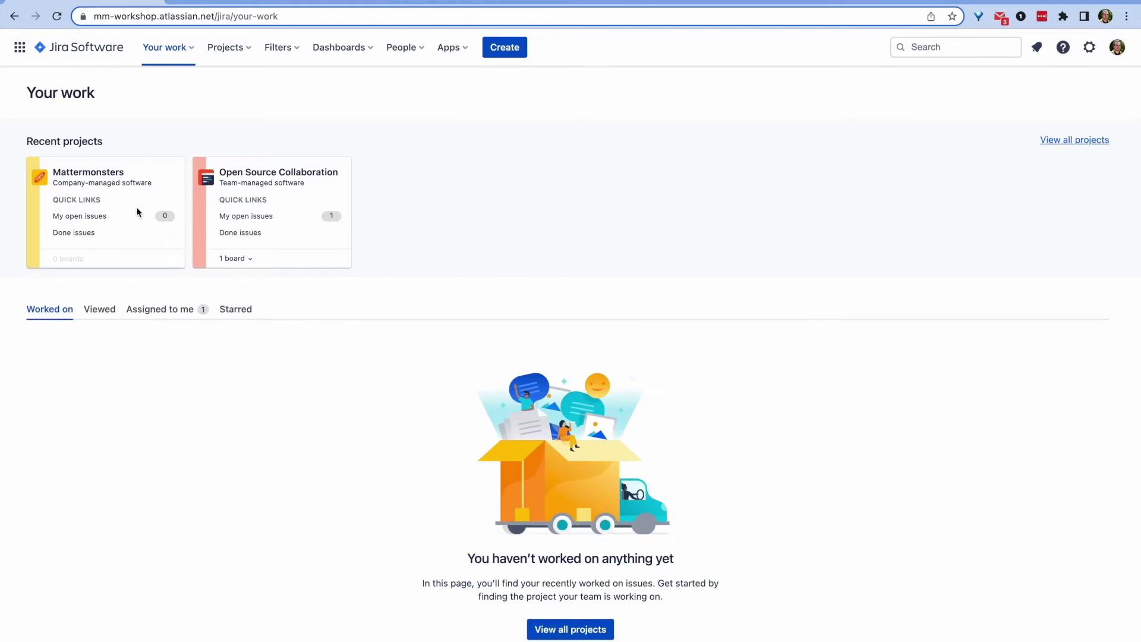
click(135, 215)
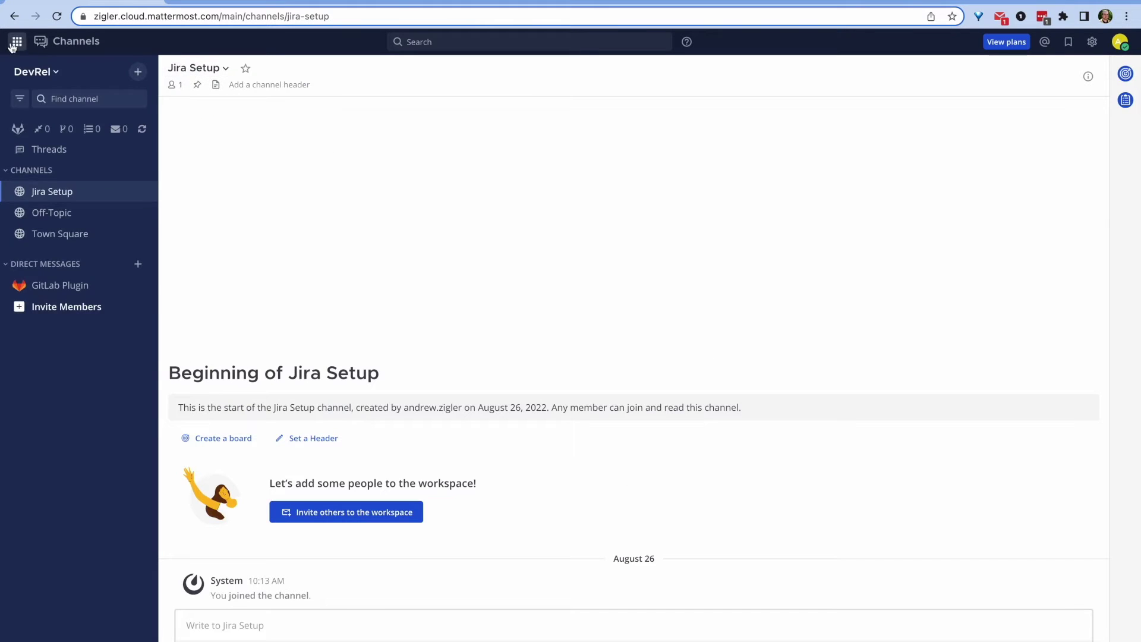
Step: Install the Jira plugin from the Mattermost Marketplace after searching 'jir'
click(13, 46)
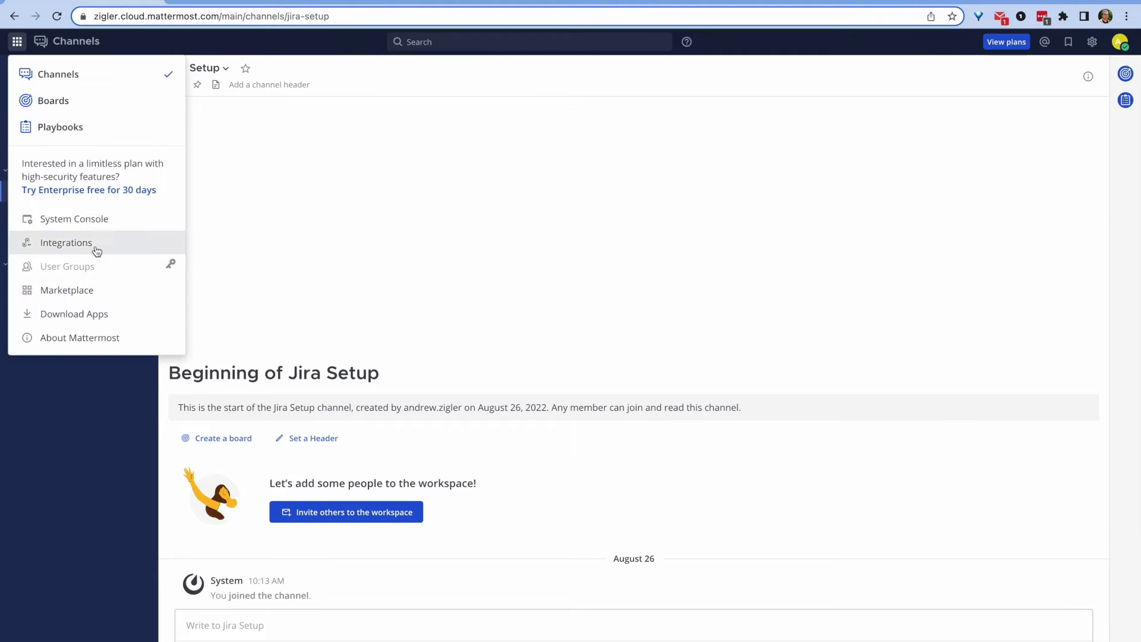
click(95, 287)
text(jir)
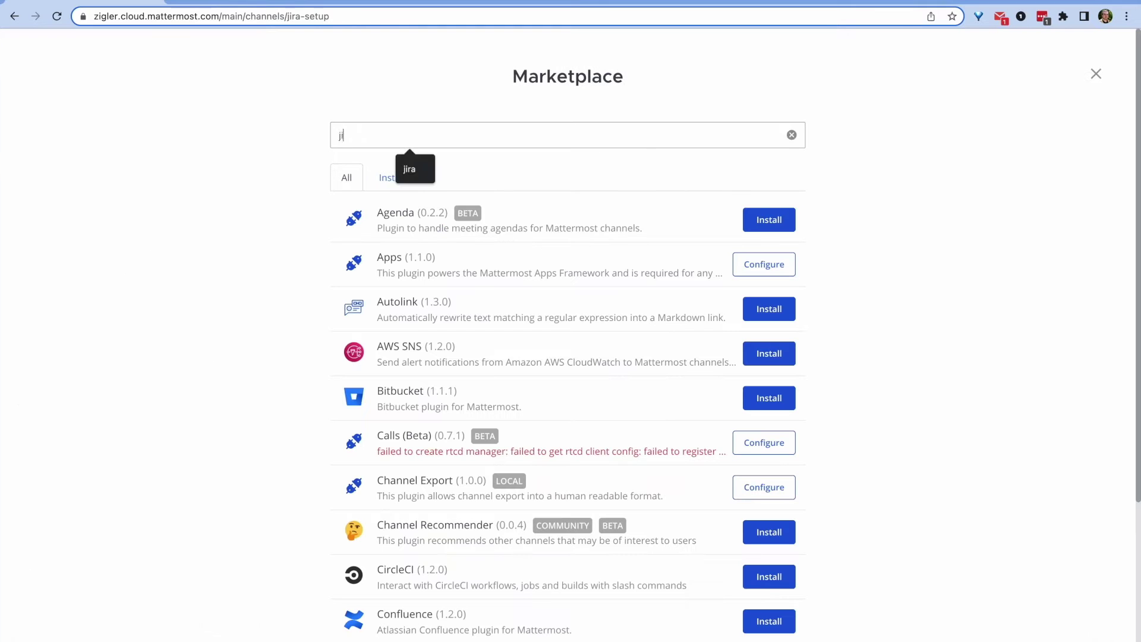
click(775, 224)
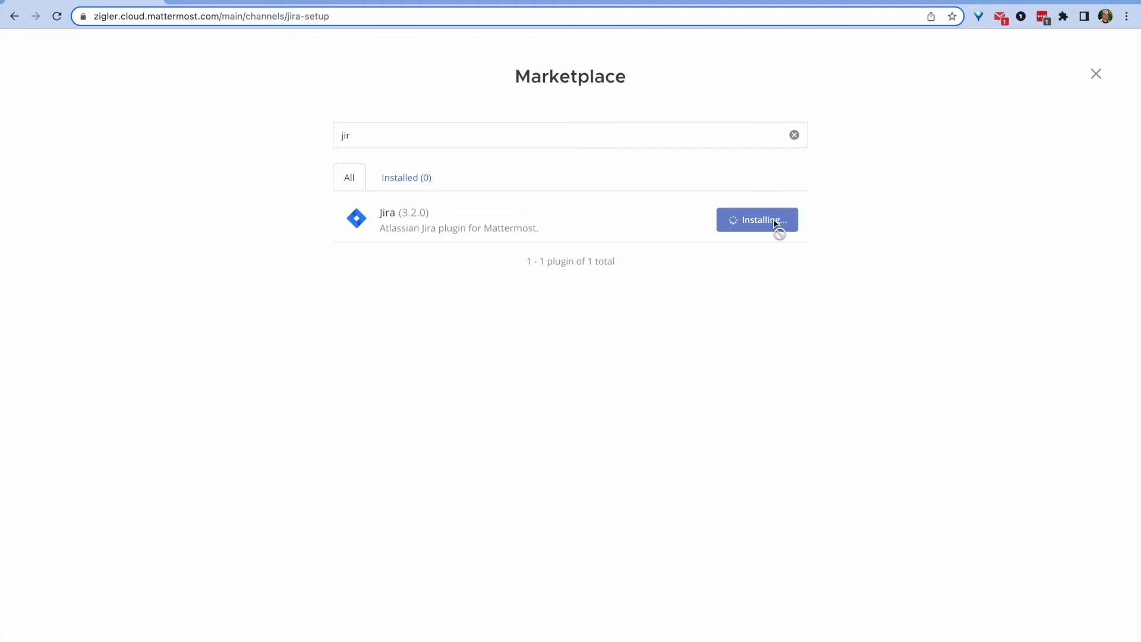
Step: Enable the Jira plugin, regenerate its webhook secret, and return to Jira Setup
click(766, 220)
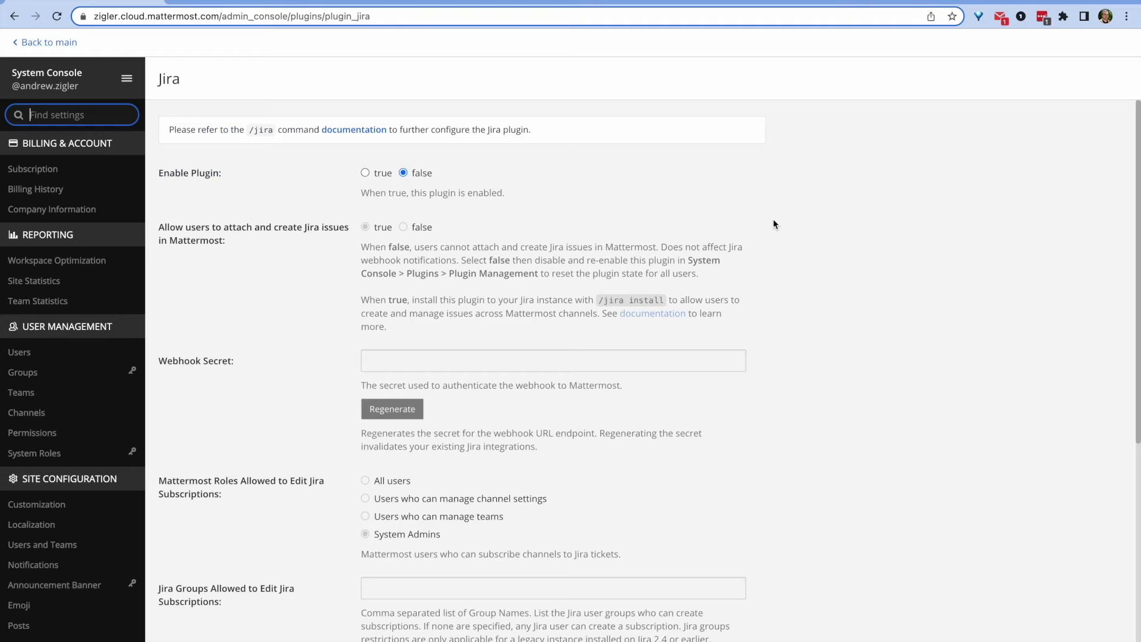
click(365, 173)
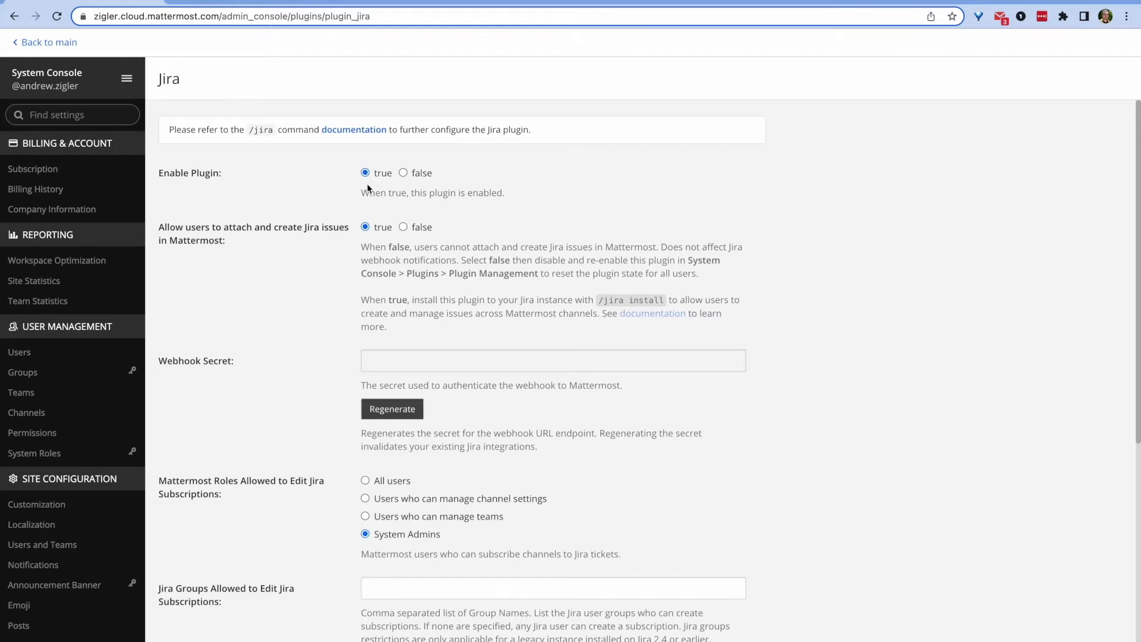
scroll(389, 326, down, 1)
click(396, 356)
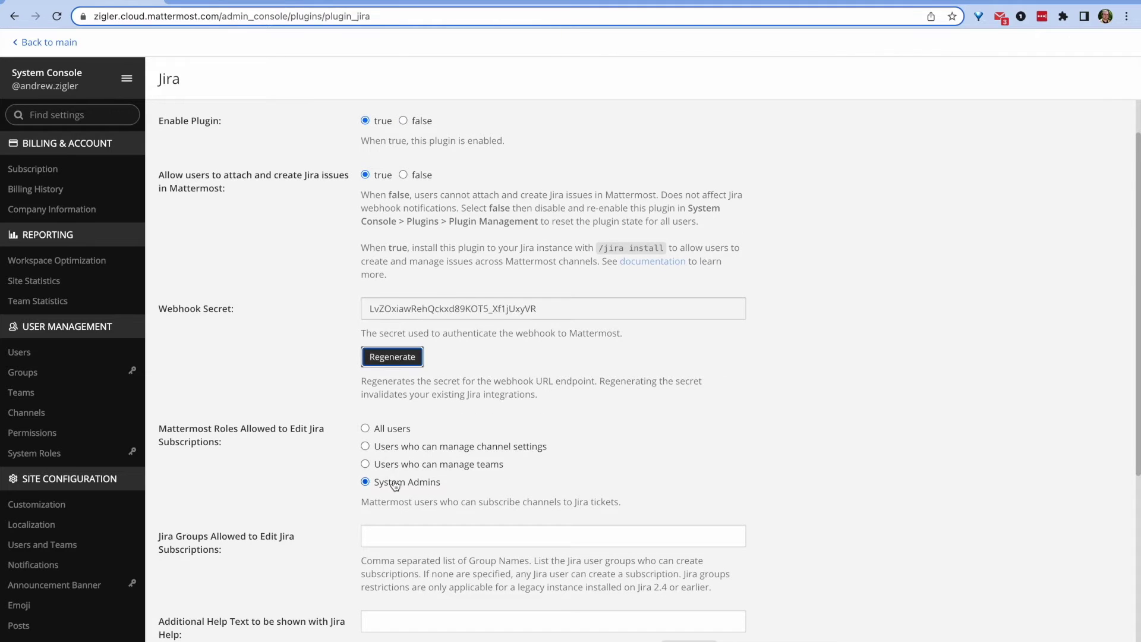
scroll(395, 485, down, 5)
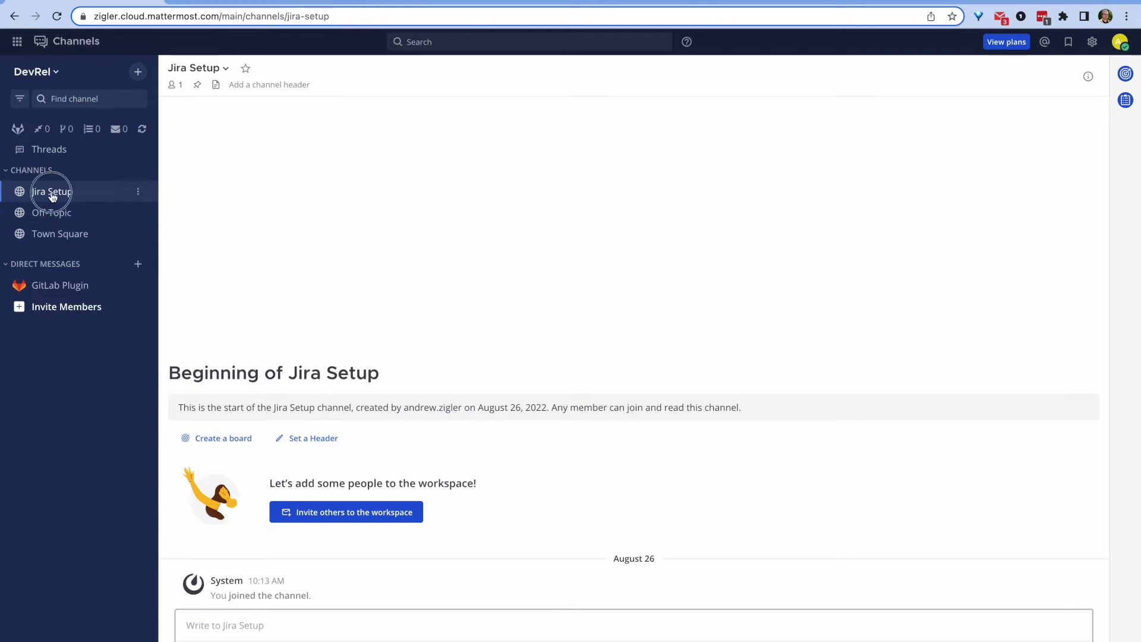
click(218, 624)
Step: Register mm-workshop.atlassian.net as a Jira cloud instance and copy the app descriptor URL
text(/jira )
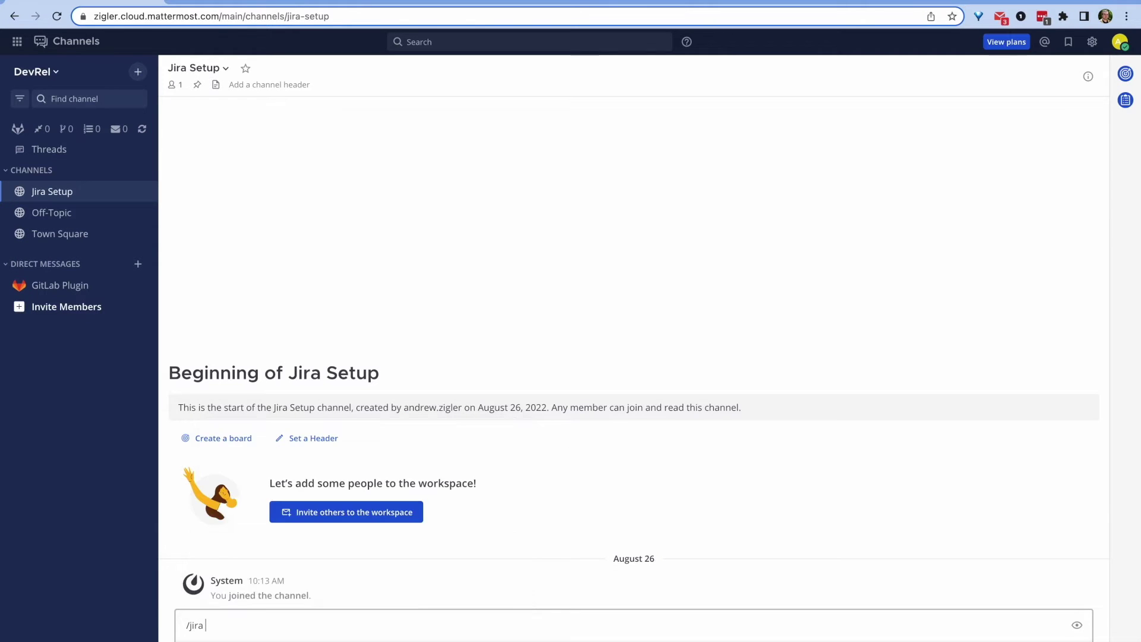
text(instance)
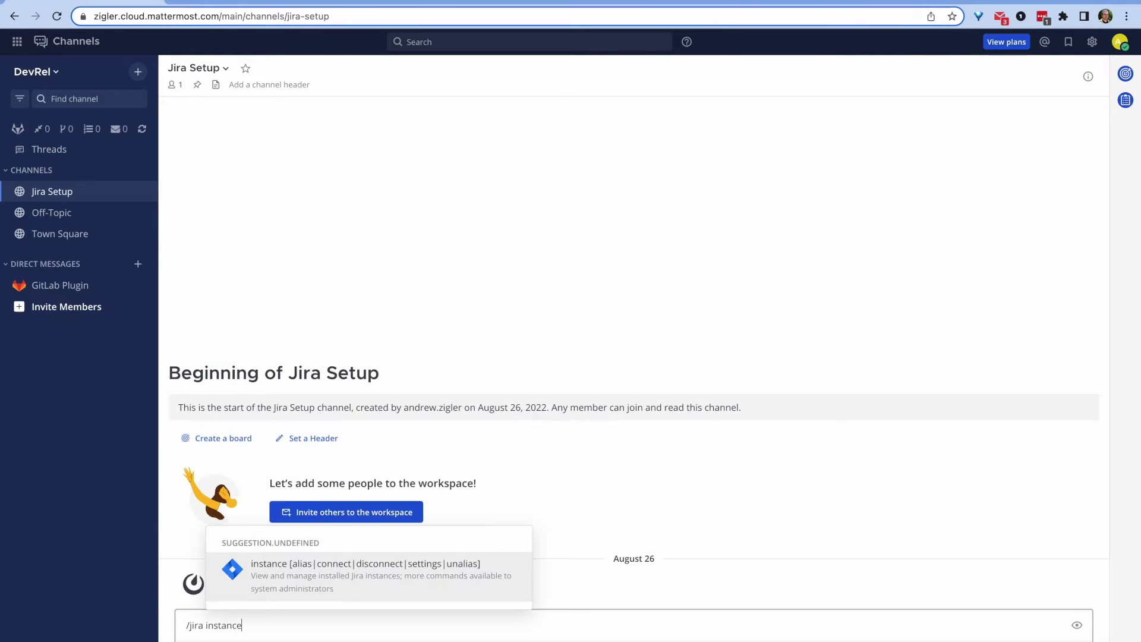
text( install cloud )
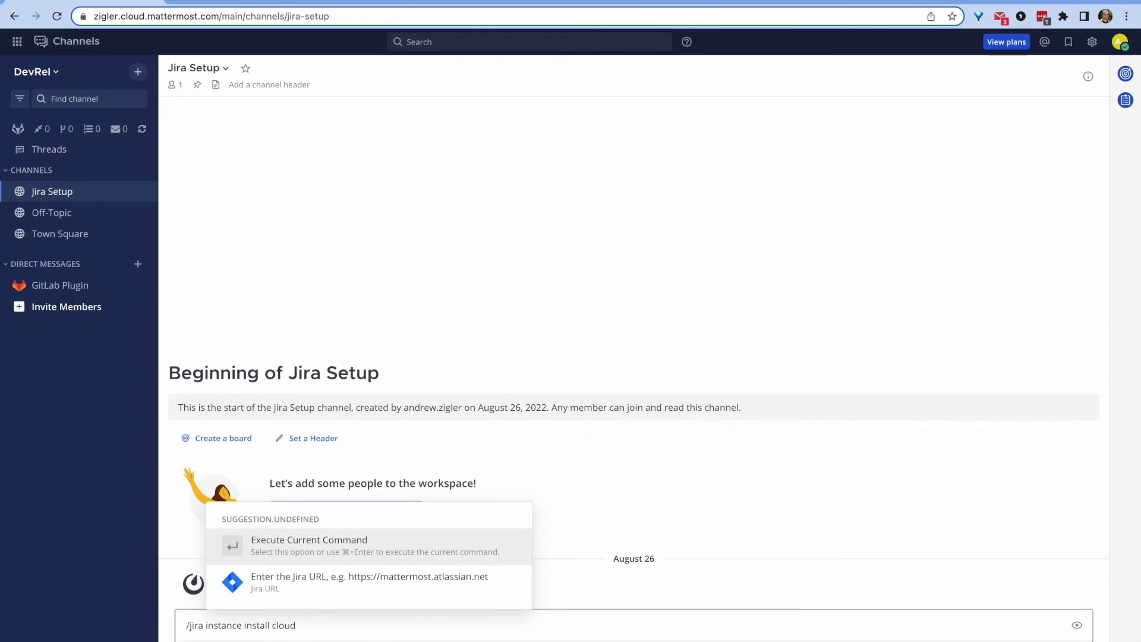
text(https://mm-workshop.atlassian.net)
key(Return)
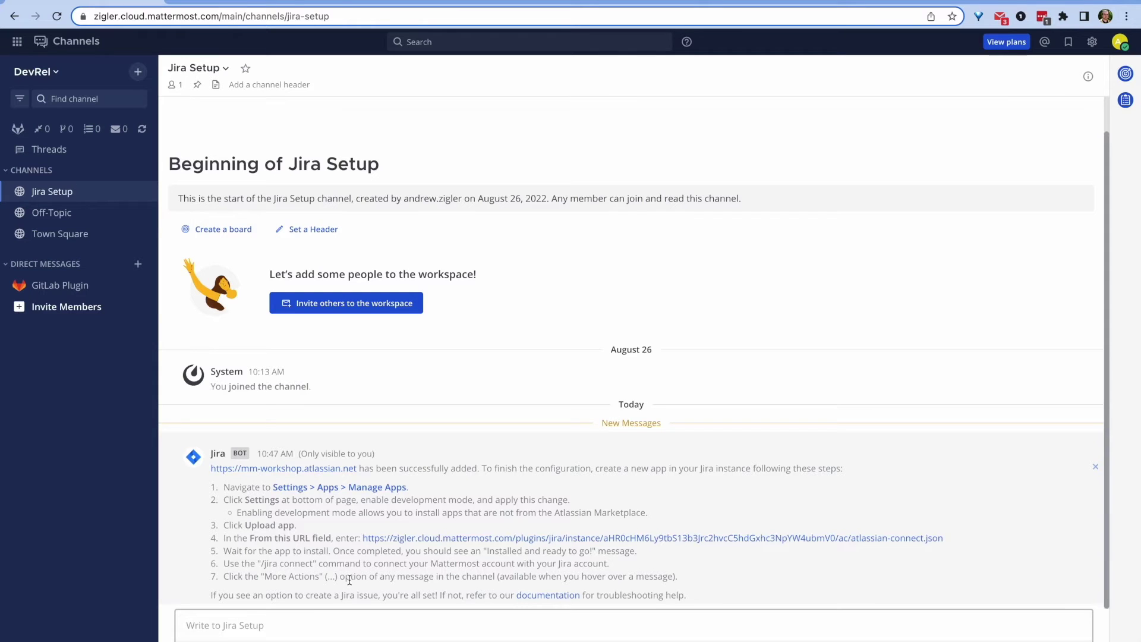
right_click(378, 539)
click(416, 466)
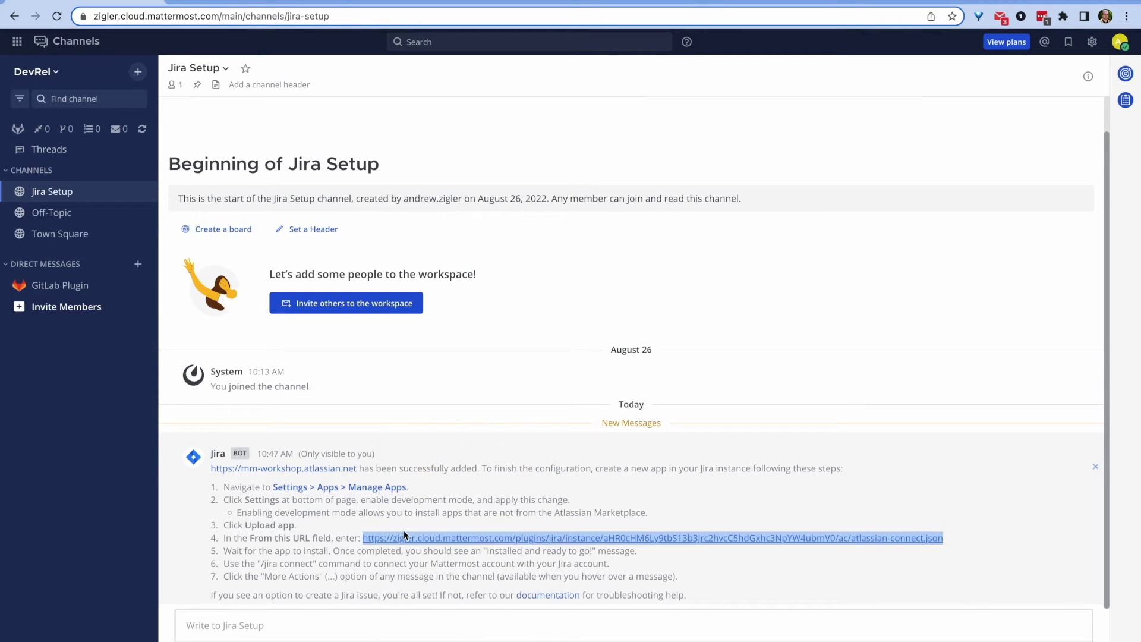
Step: Upload the Mattermost Plugin app in Jira's Manage apps from the copied descriptor URL
click(332, 489)
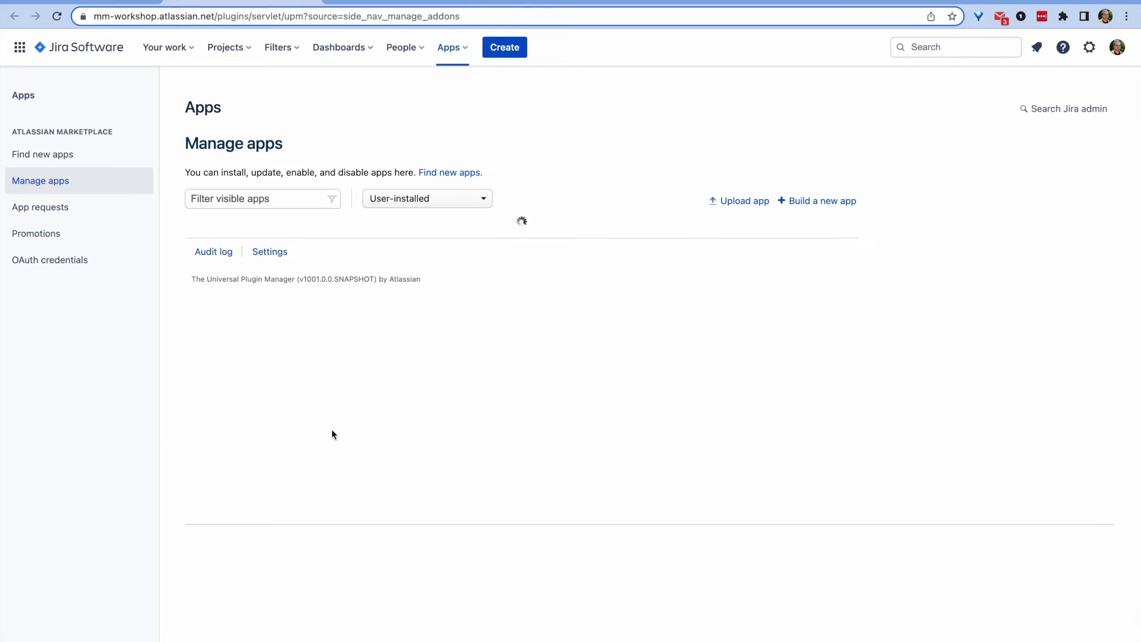
click(748, 201)
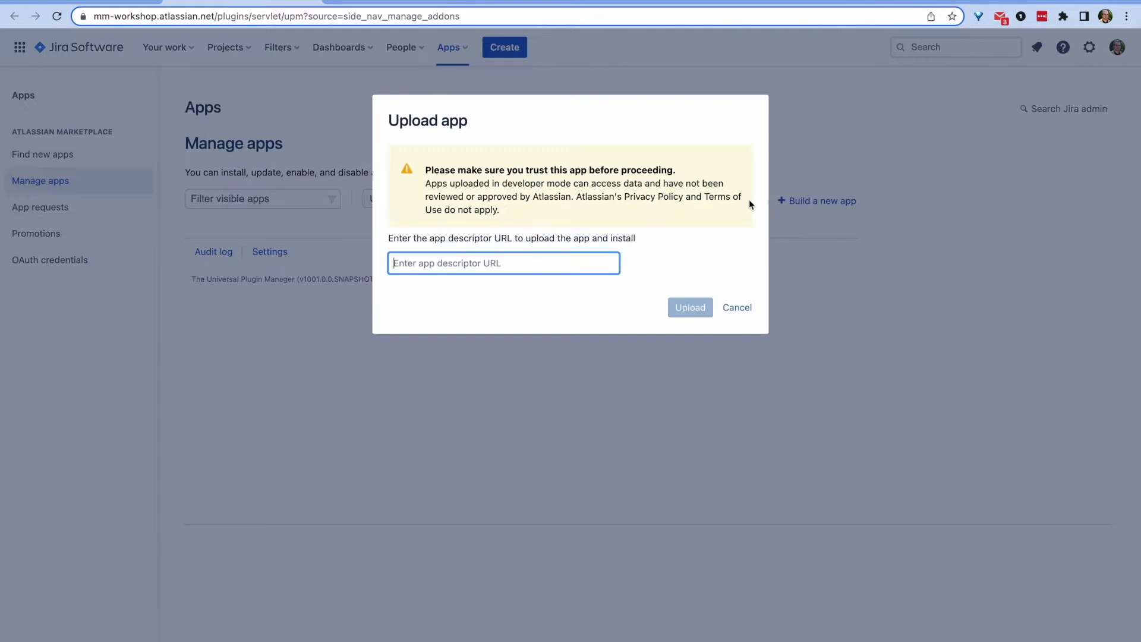
key(ctrl+v)
click(690, 308)
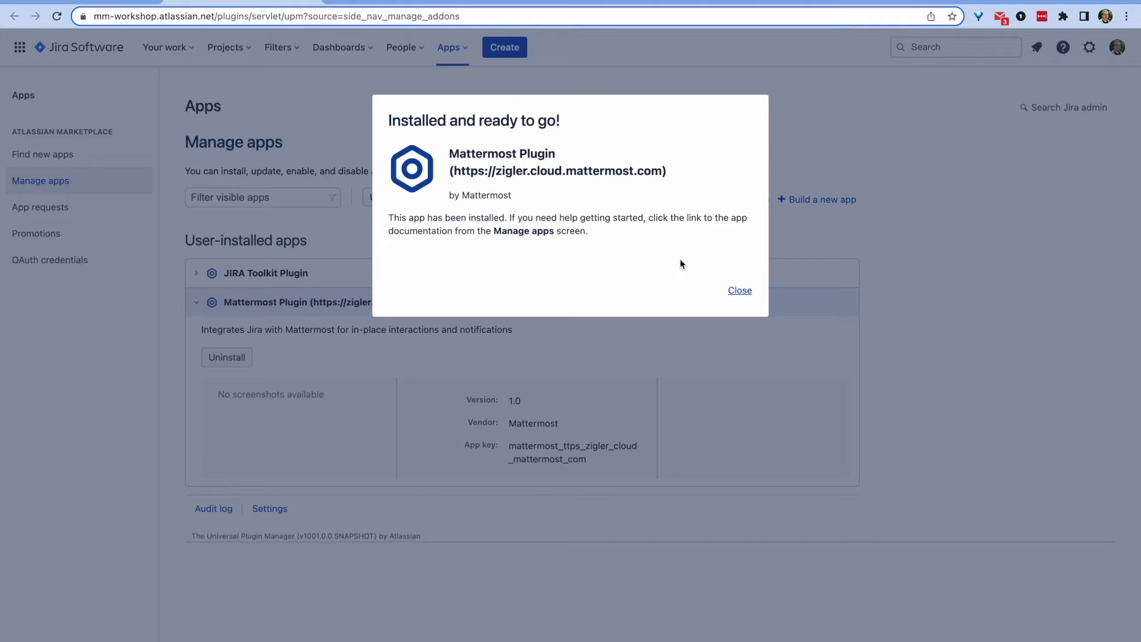
click(740, 290)
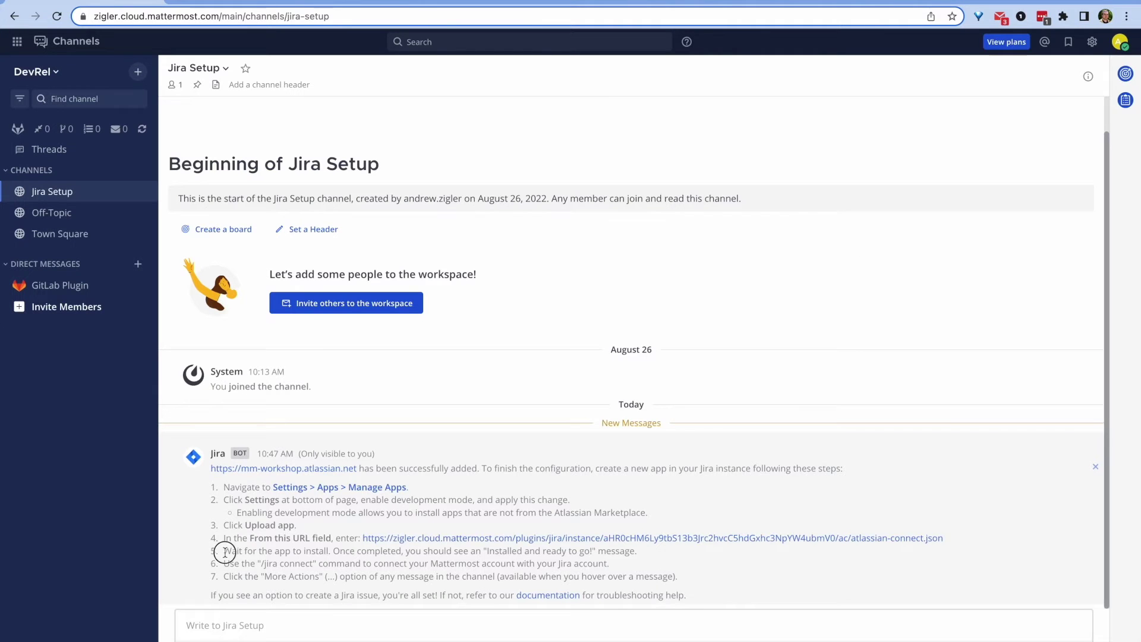
drag(225, 551, 664, 561)
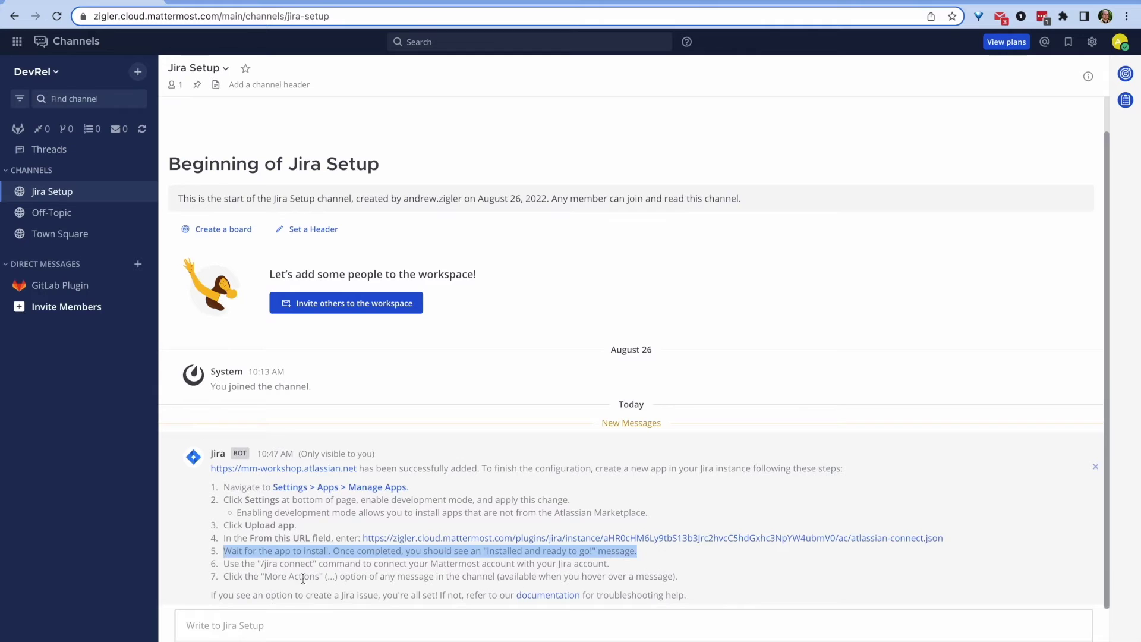
Step: Connect the Jira account with /jira connect and approve the link in Jira
click(263, 618)
text(/jira connect)
key(Return)
click(57, 184)
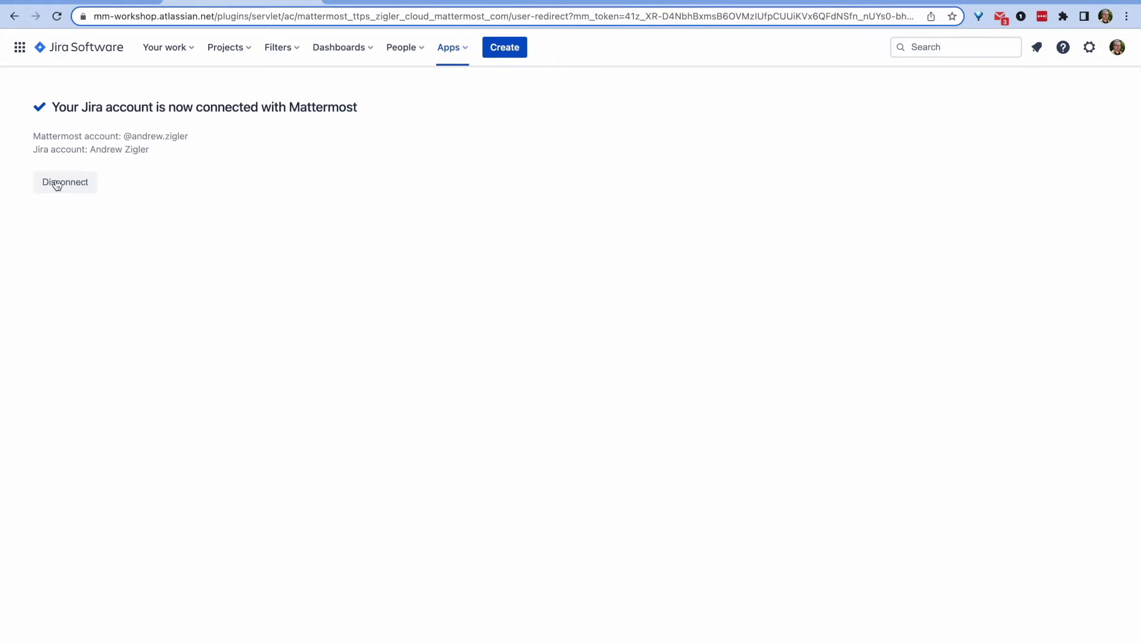
click(75, 3)
Step: Show the plugin's connection details with /jira info and post a 'Test!' message
text(/jira info)
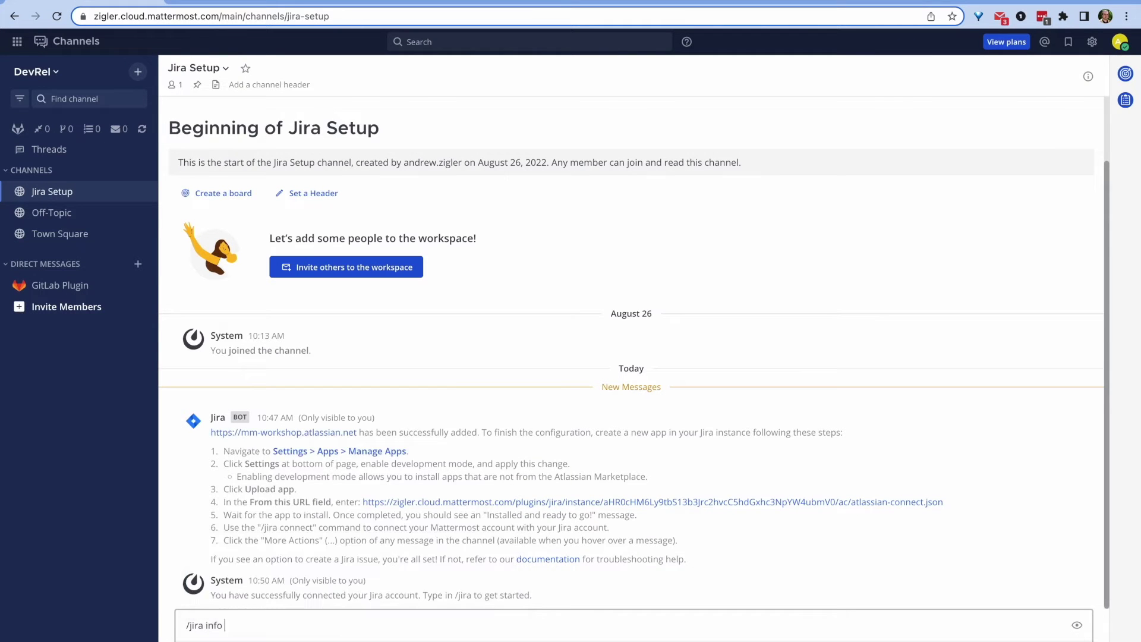
key(Return)
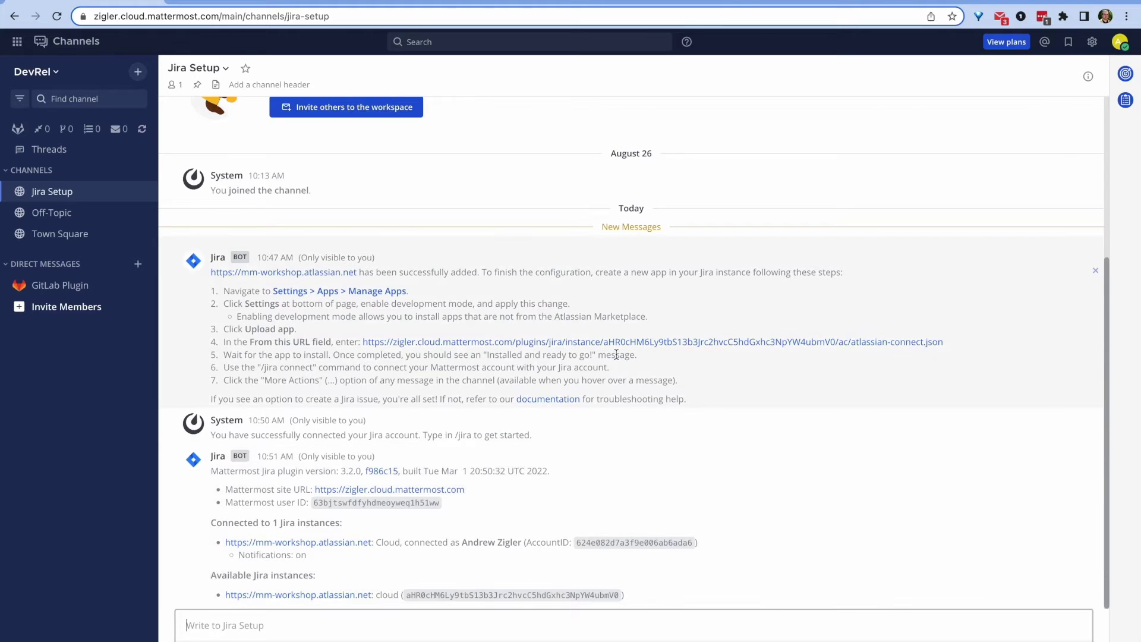
click(603, 624)
text(Tes)
key(Return)
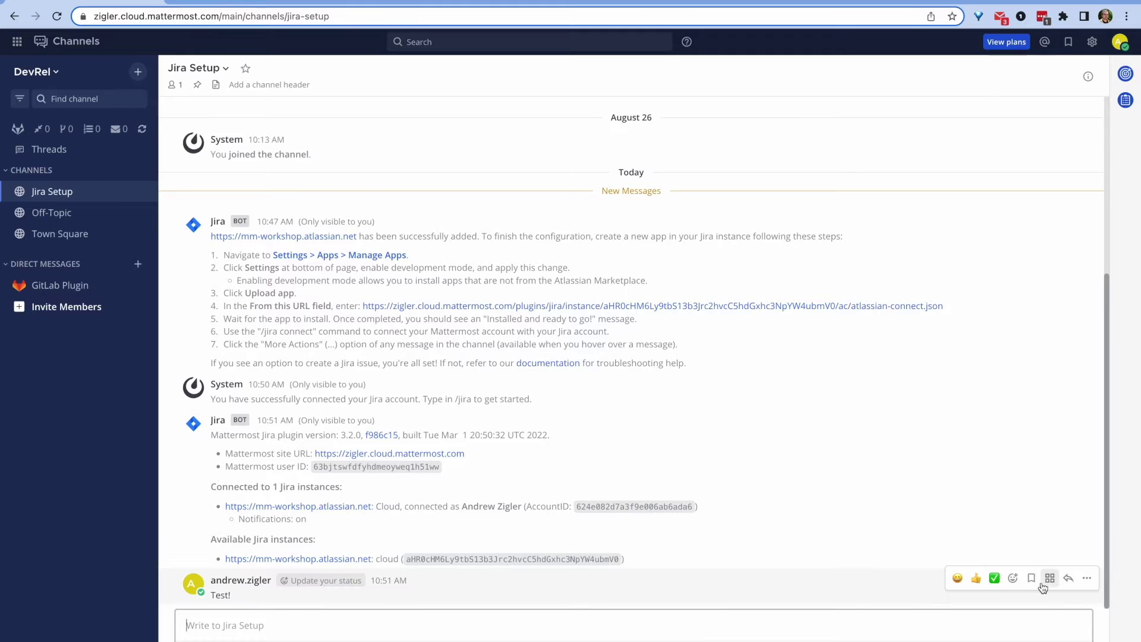
Step: Turn the Test! message into Mattermonsters New Feature issue MON-1 'Just added Jira to Mattermost!'
click(1050, 578)
click(975, 461)
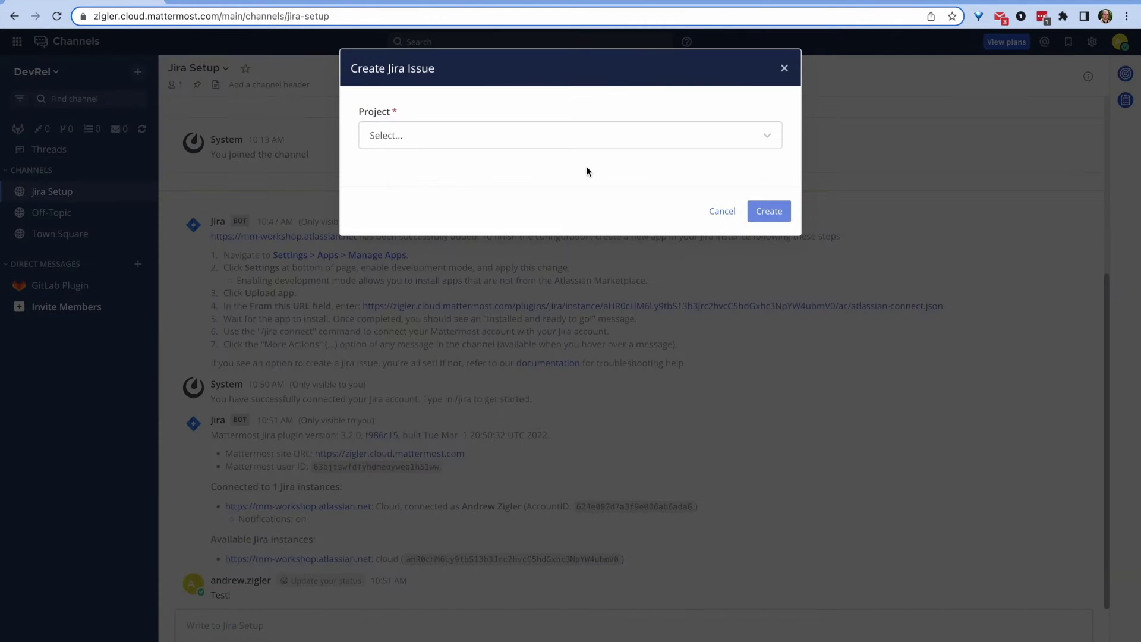
click(471, 169)
click(450, 188)
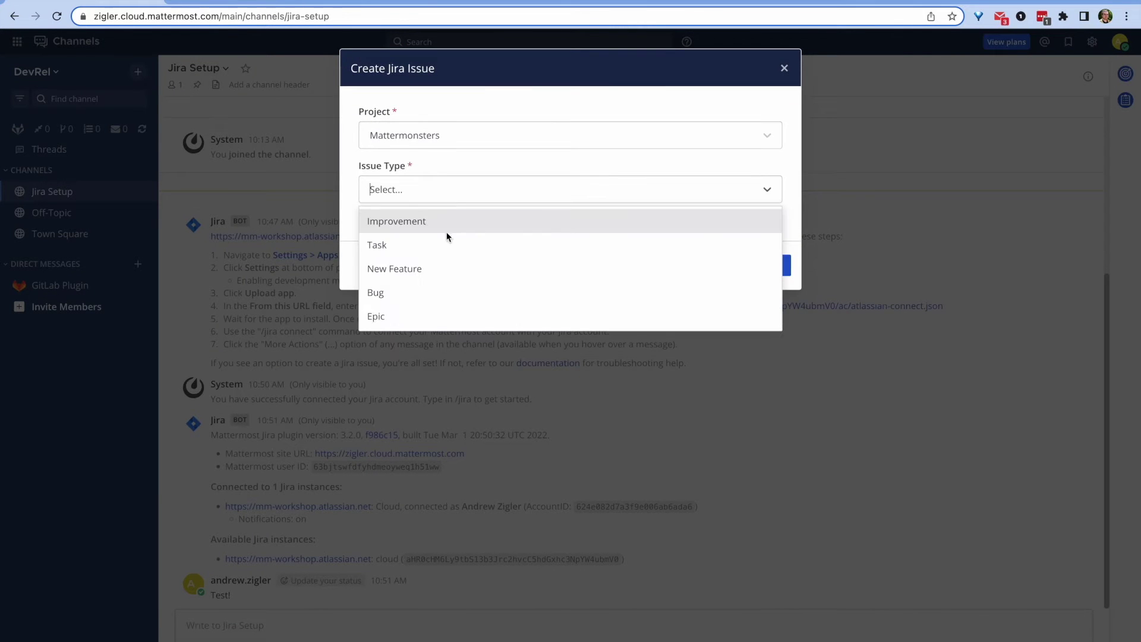
click(456, 269)
click(433, 240)
text(Just added Jira to Mattermost!)
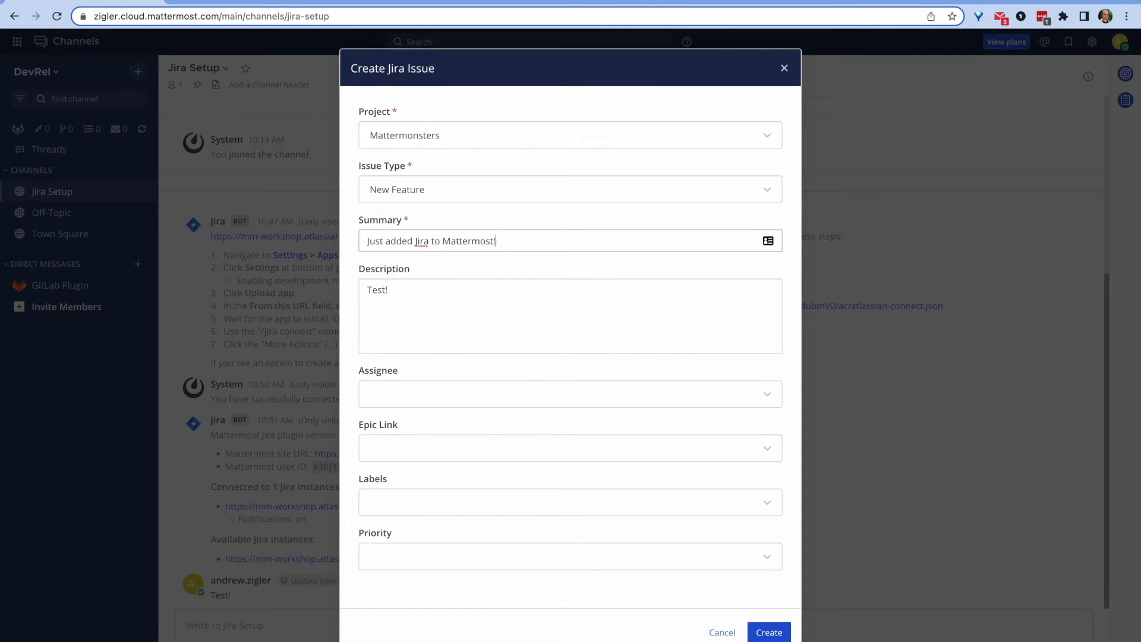
click(769, 632)
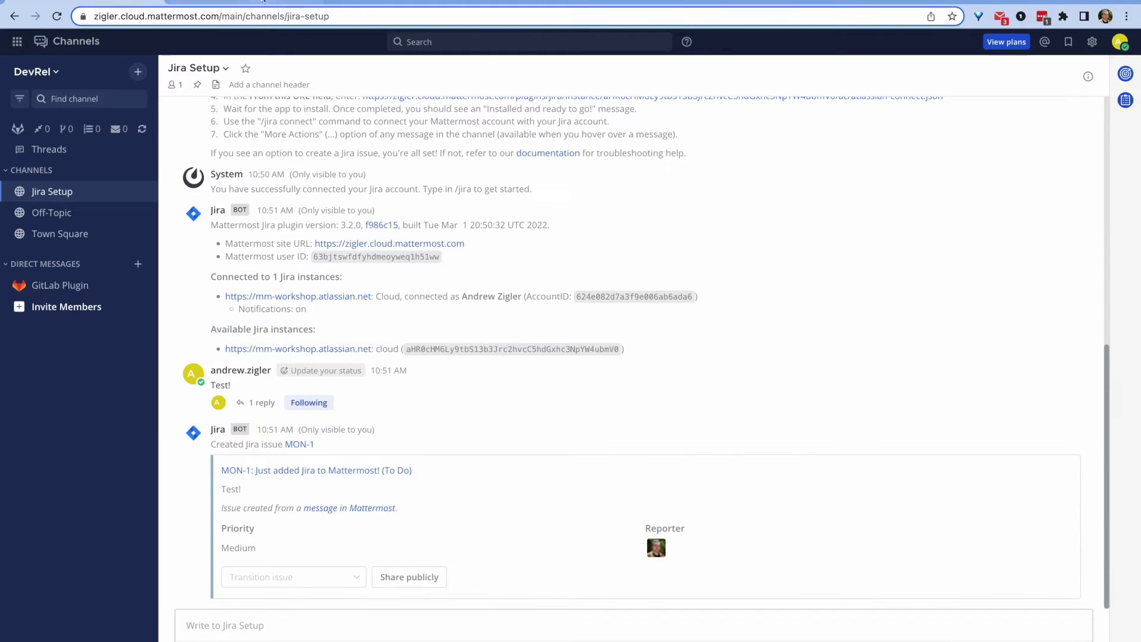
Step: View MON-1 in Jira's Mattermonsters issue list, then return to Mattermost
click(237, 2)
click(207, 53)
click(277, 106)
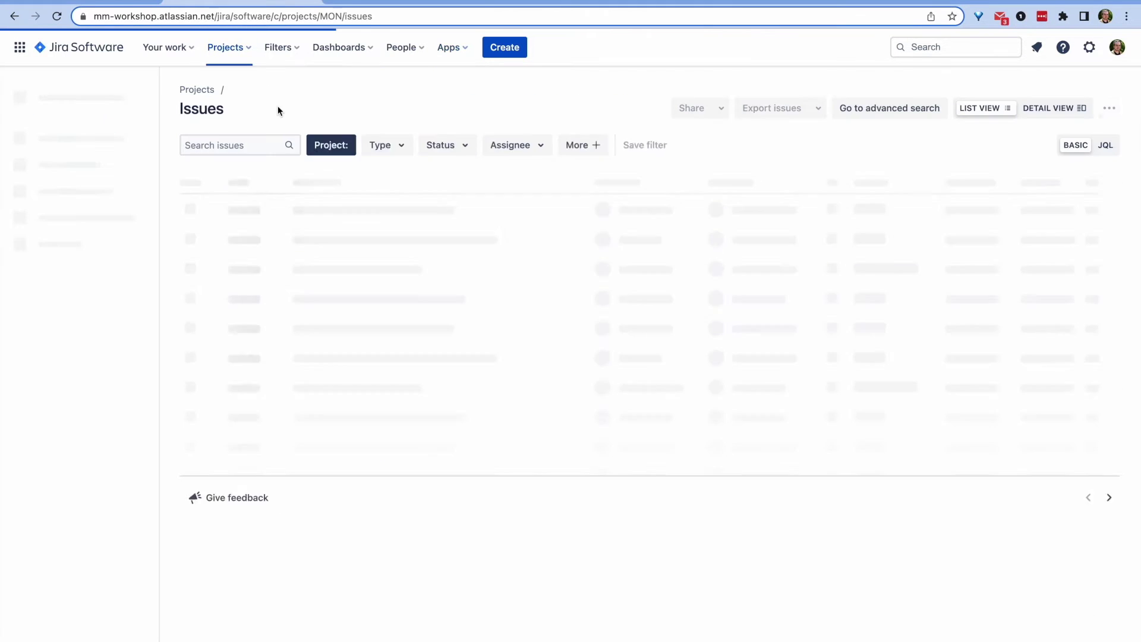
click(345, 214)
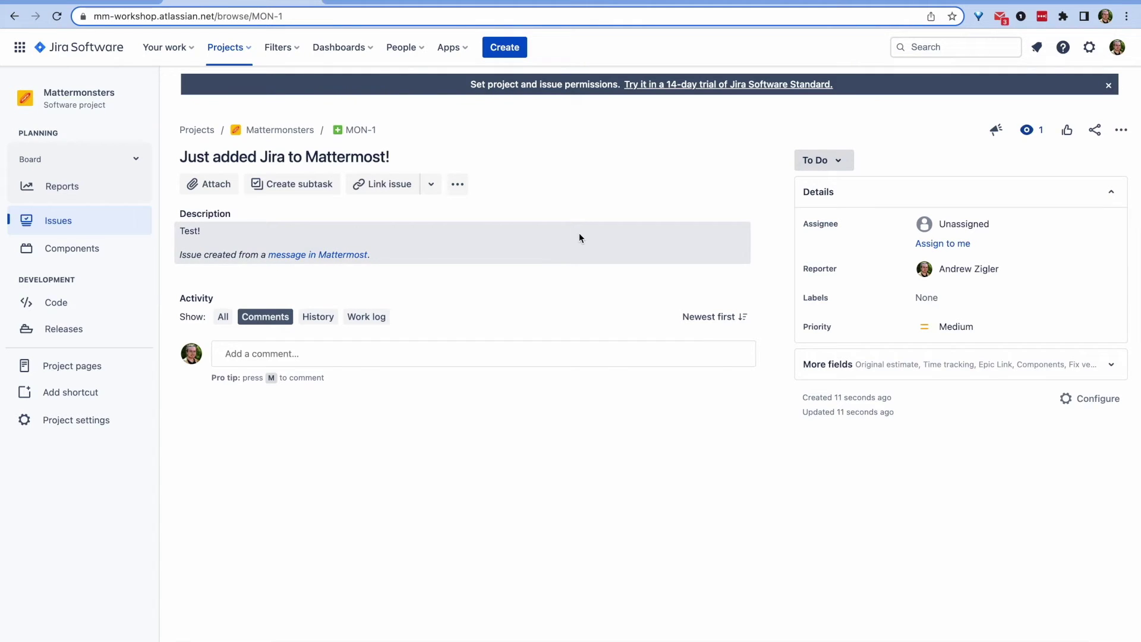
key(ctrl+shift+Tab)
Step: Run /jira webhook and copy the subscriptions webhook URL from the bot's reply
text(/jira webhook)
key(Return)
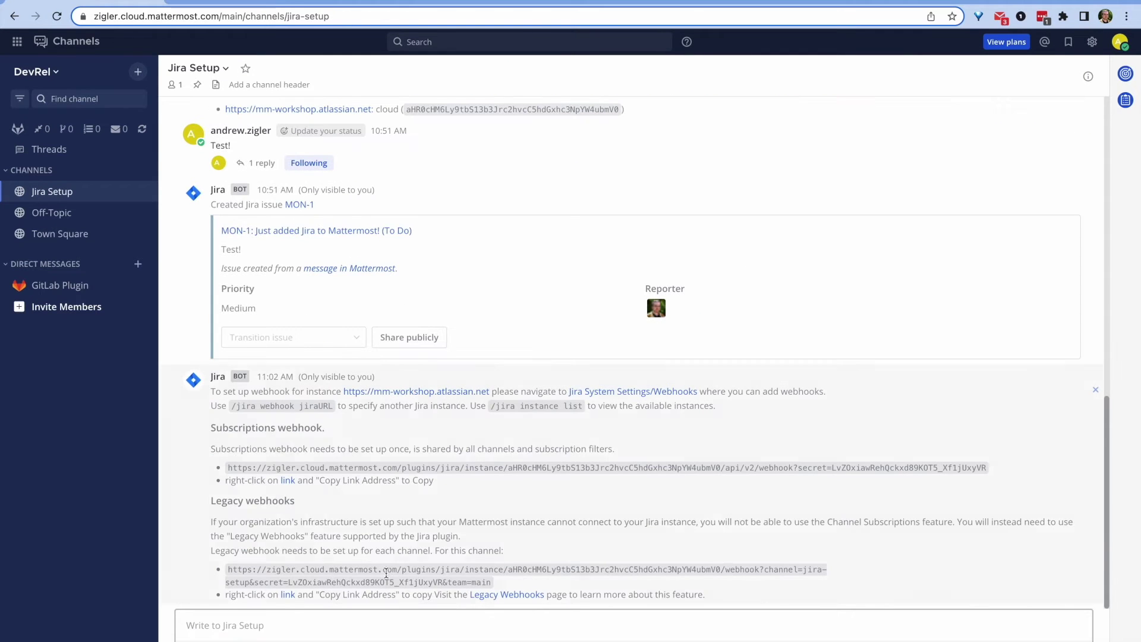
right_click(293, 486)
click(333, 503)
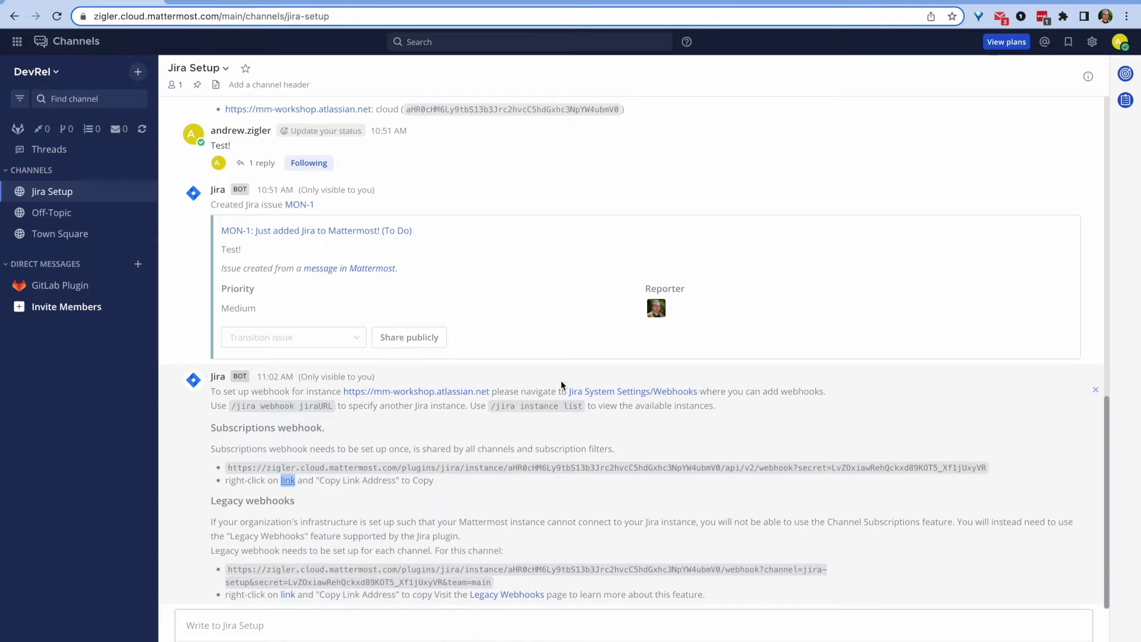
Step: Start a Jira webhook named Mattermost with the copied URL pasted in
click(625, 393)
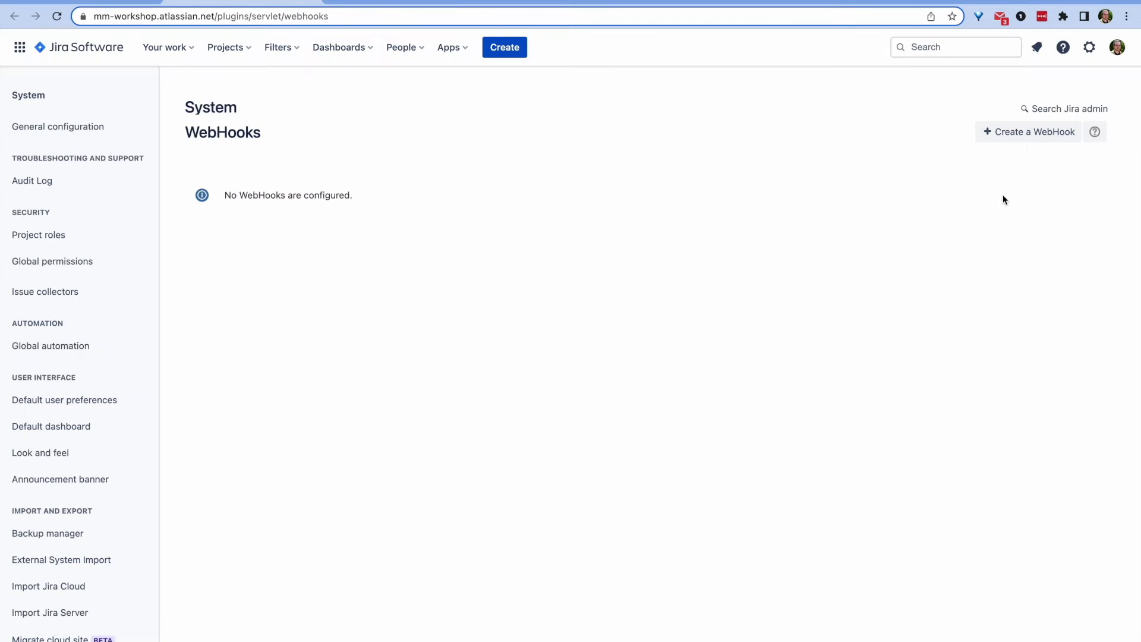
click(1029, 132)
double_click(477, 193)
key(super+a)
text(Mattermos)
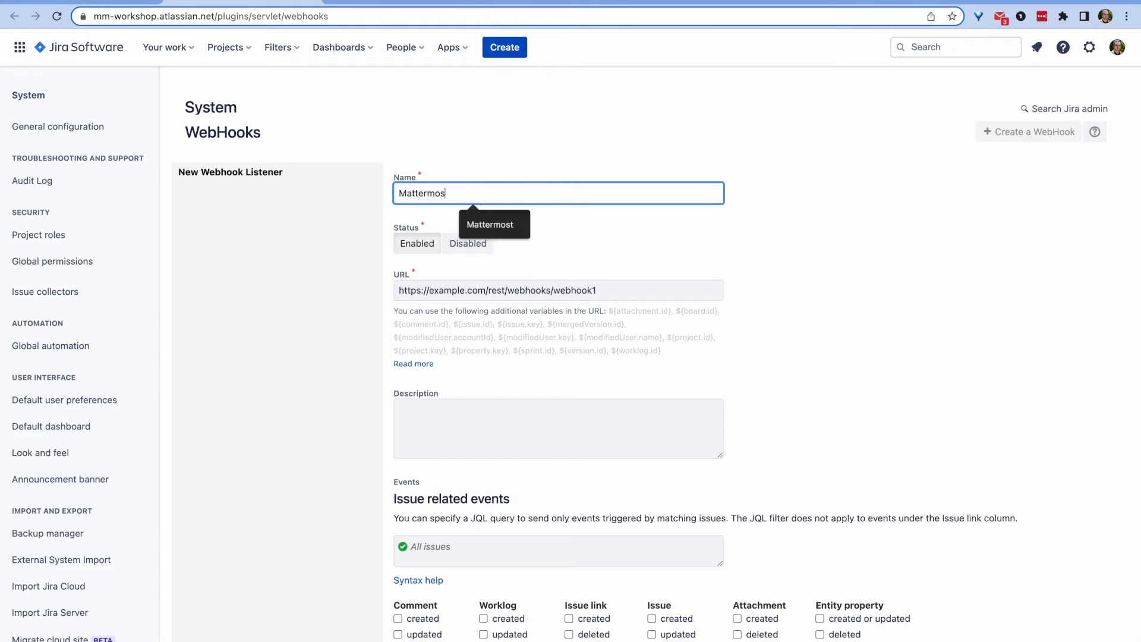
text(t)
key(Tab)
key(super+v)
scroll(484, 356, down, 5)
Step: Tick comment, worklog and issue link created/updated/deleted events and save the webhook
click(424, 391)
key(Tab)
key(space)
key(Tab)
key(space)
key(Tab)
key(space)
key(Tab)
key(space)
key(Tab)
key(space)
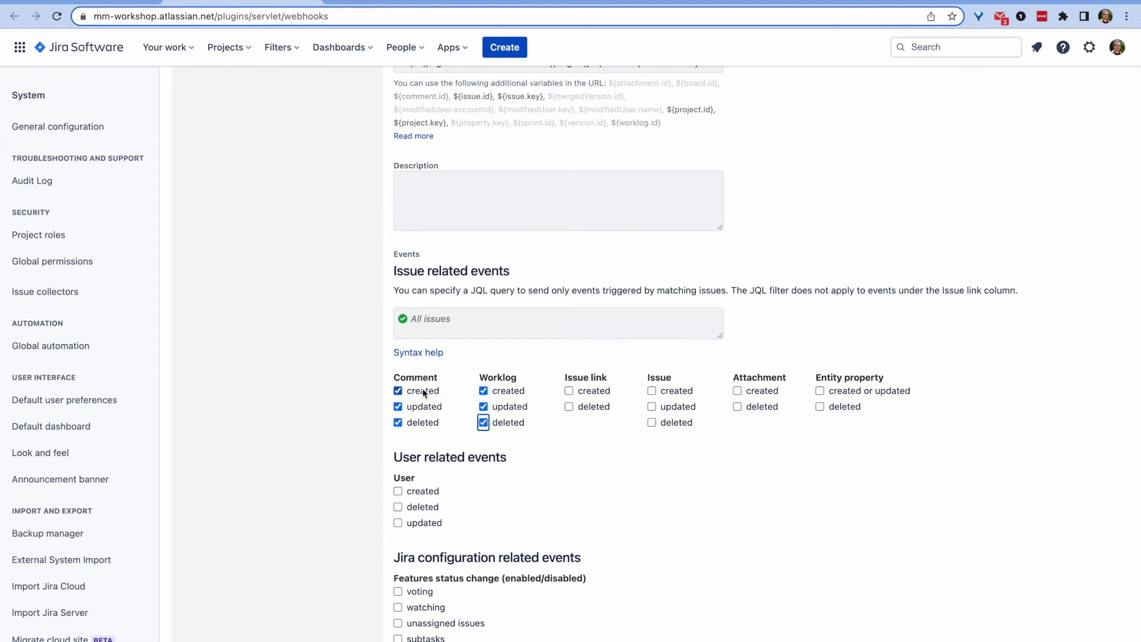
key(space)
key(Tab)
key(space)
key(space)
key(Tab)
key(space)
key(Tab)
key(space)
key(Tab)
key(space)
scroll(485, 473, down, 9)
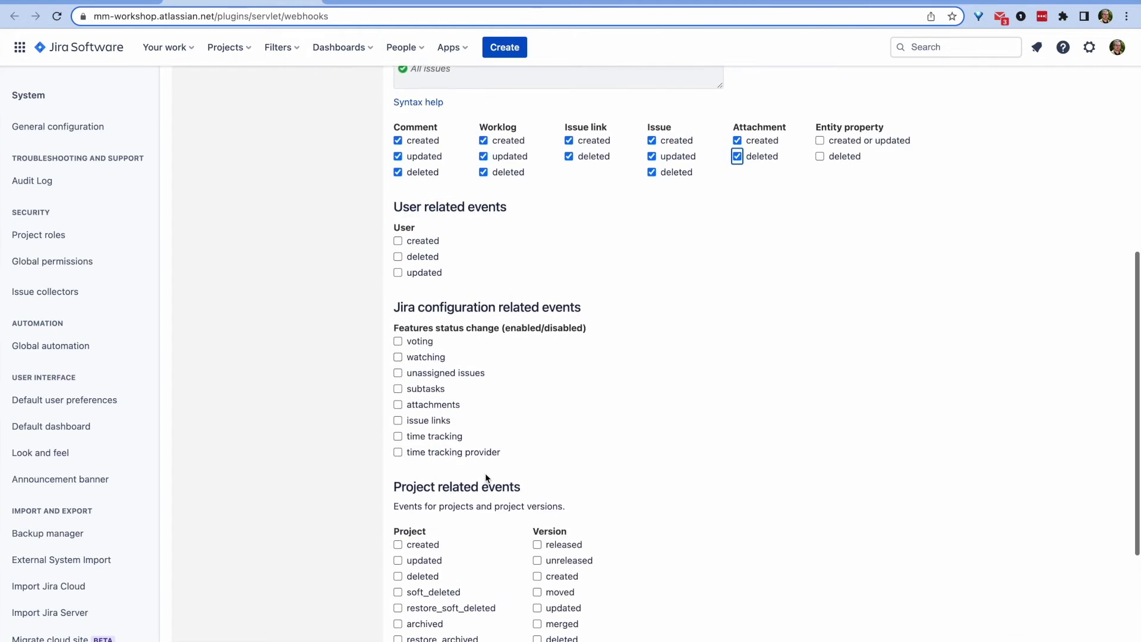
key(Return)
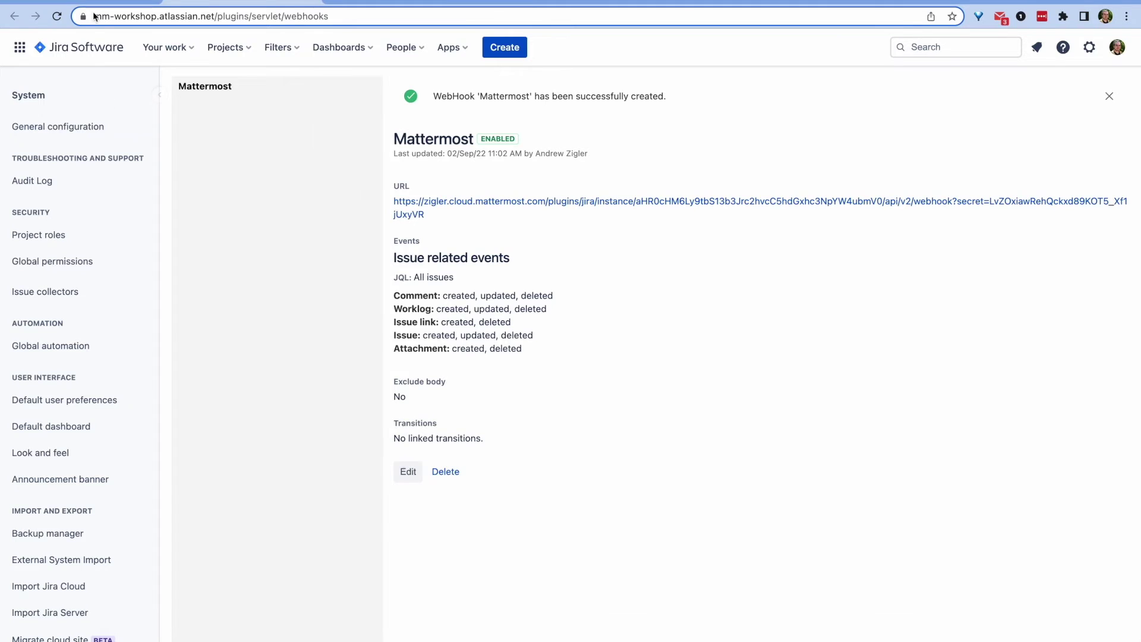
Step: Open the Jira Setup channel's subscriptions with /jira subscribe
key(ctrl+shift+Tab)
text(/jira sub)
key(Tab)
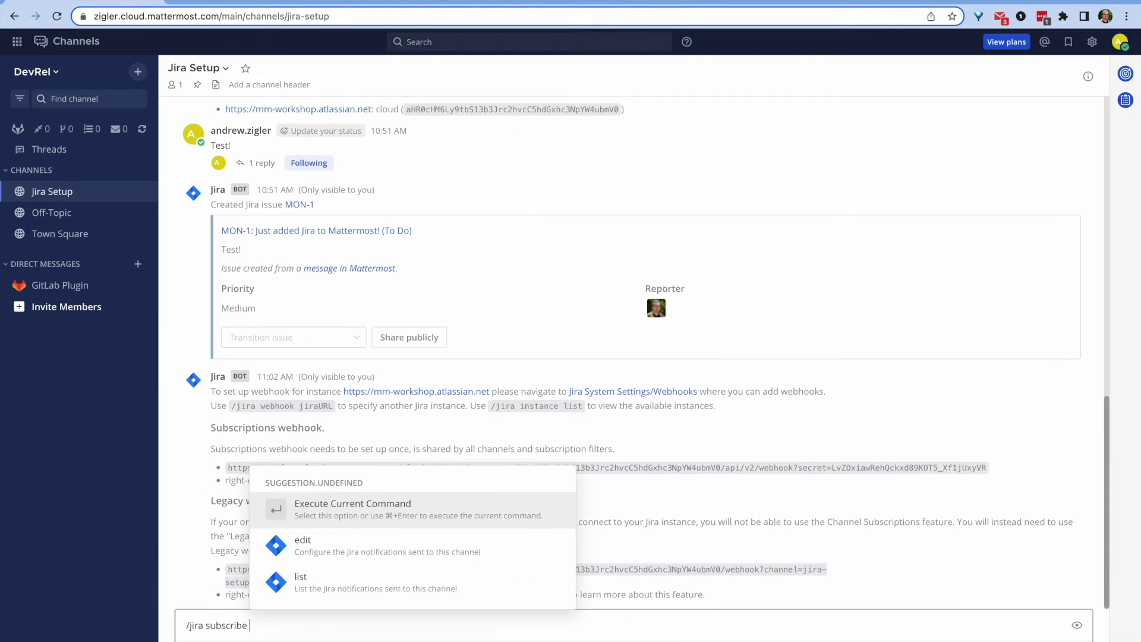
key(Return)
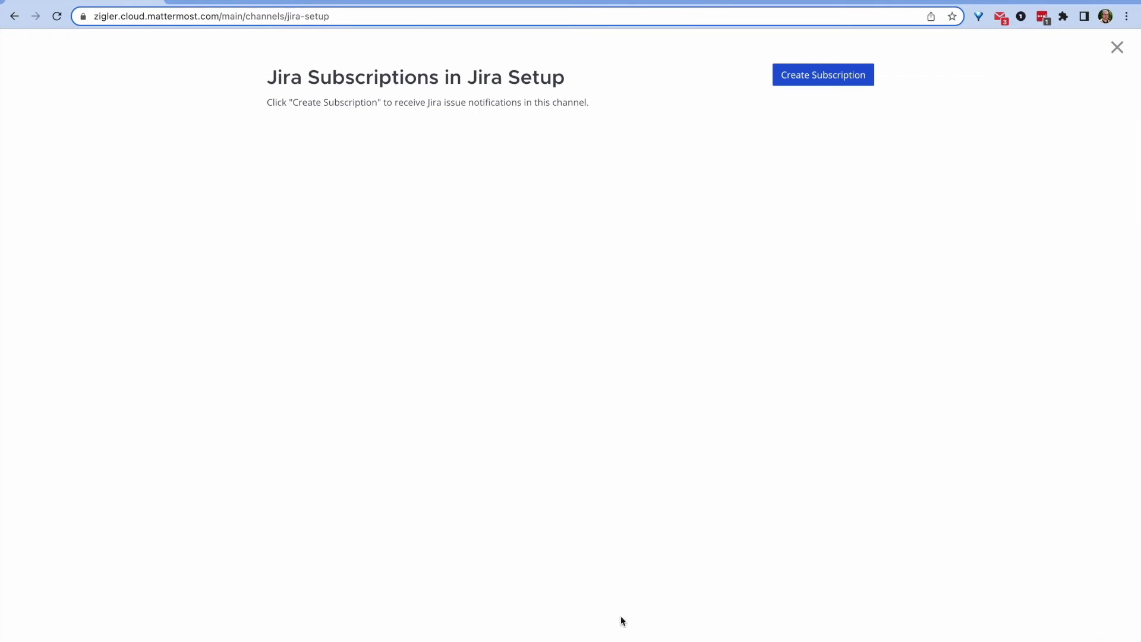
Step: Start a new Jira subscription named Mattermonsters
click(824, 83)
click(356, 144)
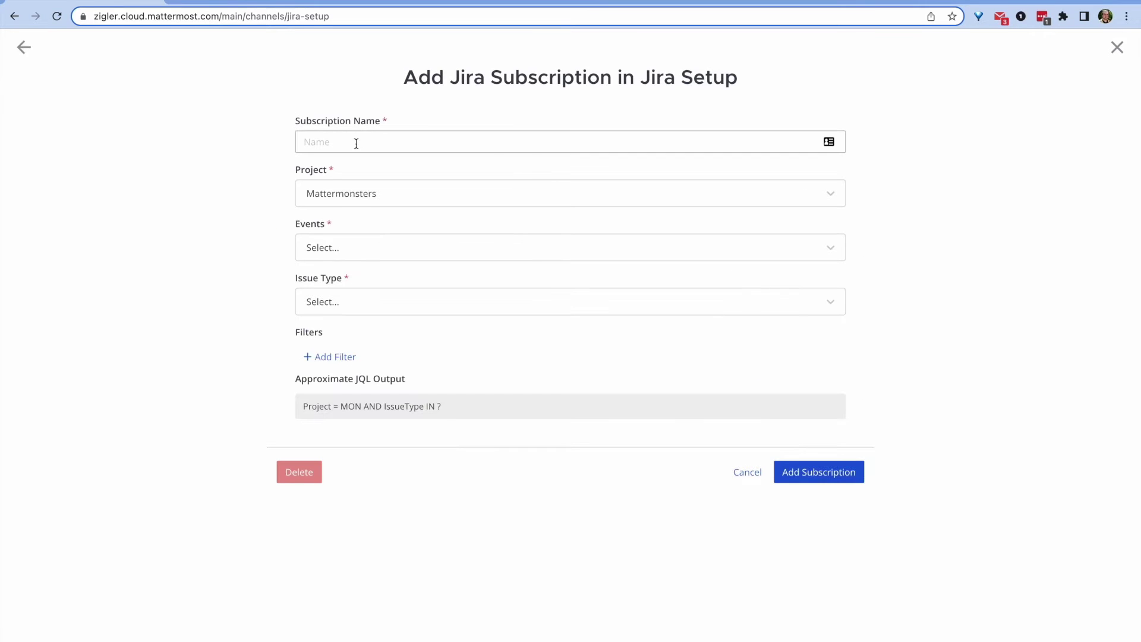
text(Mattermonsters)
Step: Add Issue Created, Resolved, Reopened, Deleted/Unresolved and Comment Created events
click(331, 250)
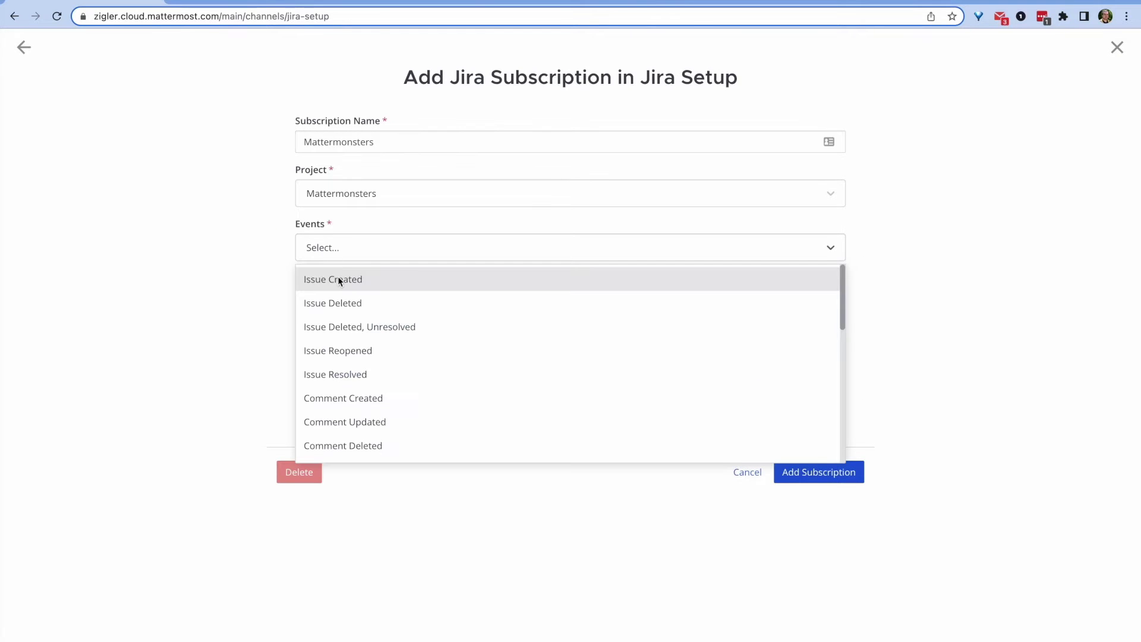
scroll(344, 303, down, 5)
scroll(343, 304, up, 5)
click(348, 277)
key(Down)
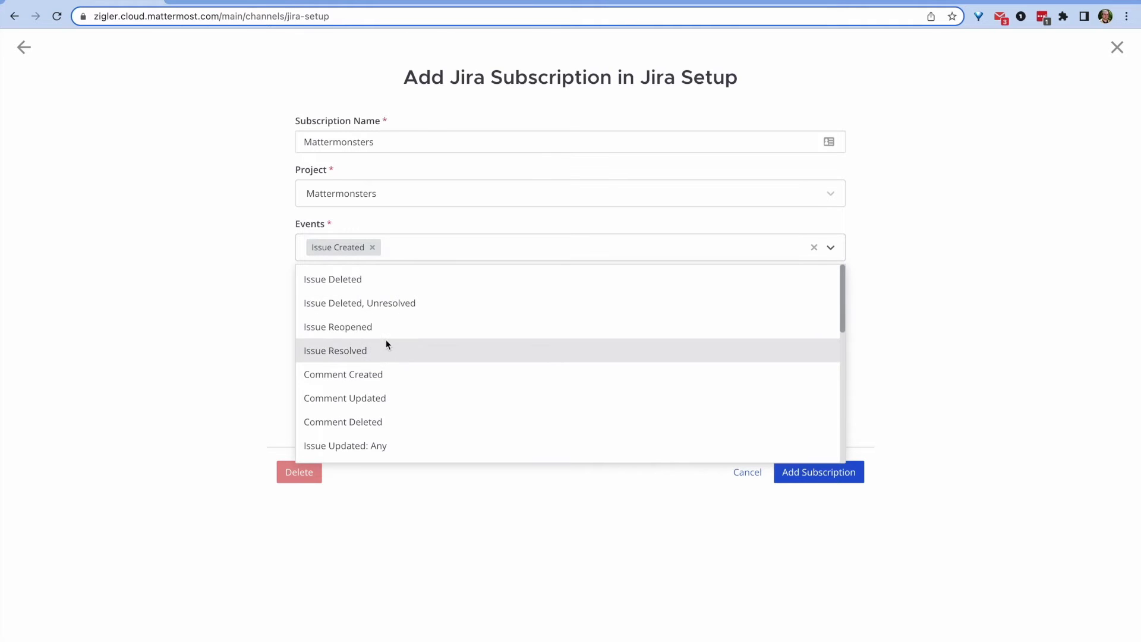
click(384, 343)
click(406, 351)
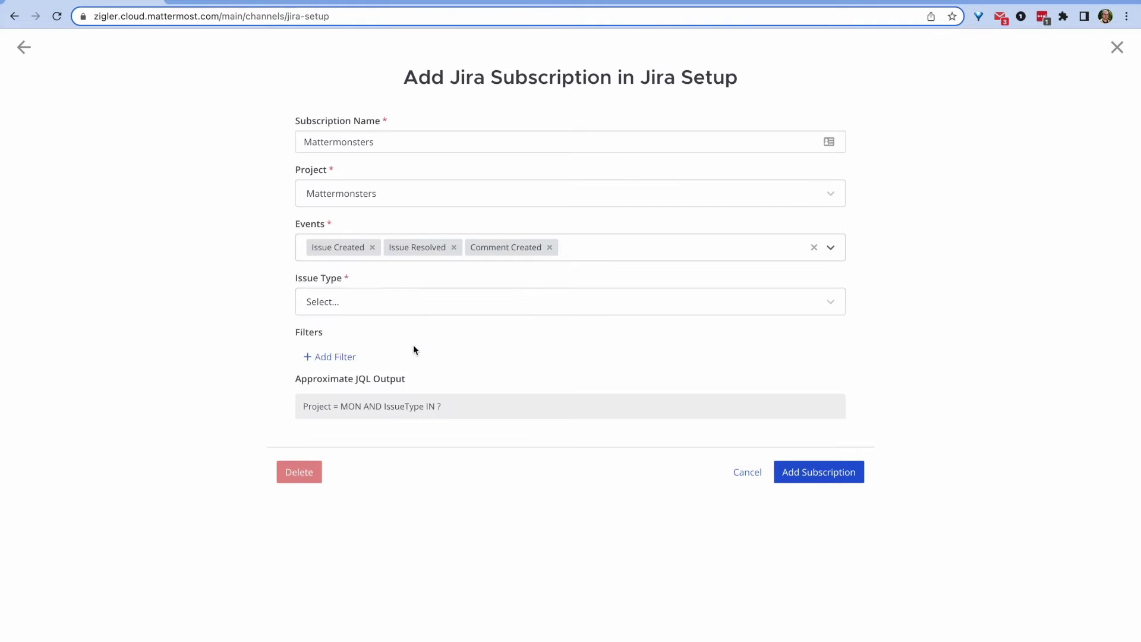
click(601, 247)
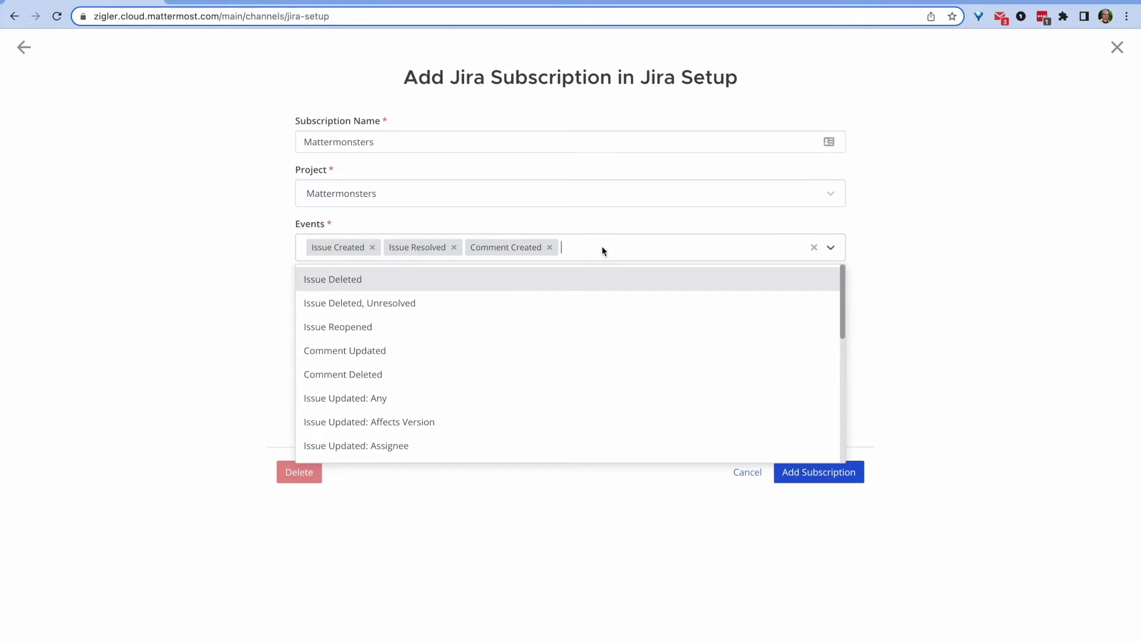
click(472, 325)
click(683, 256)
scroll(609, 372, down, 2)
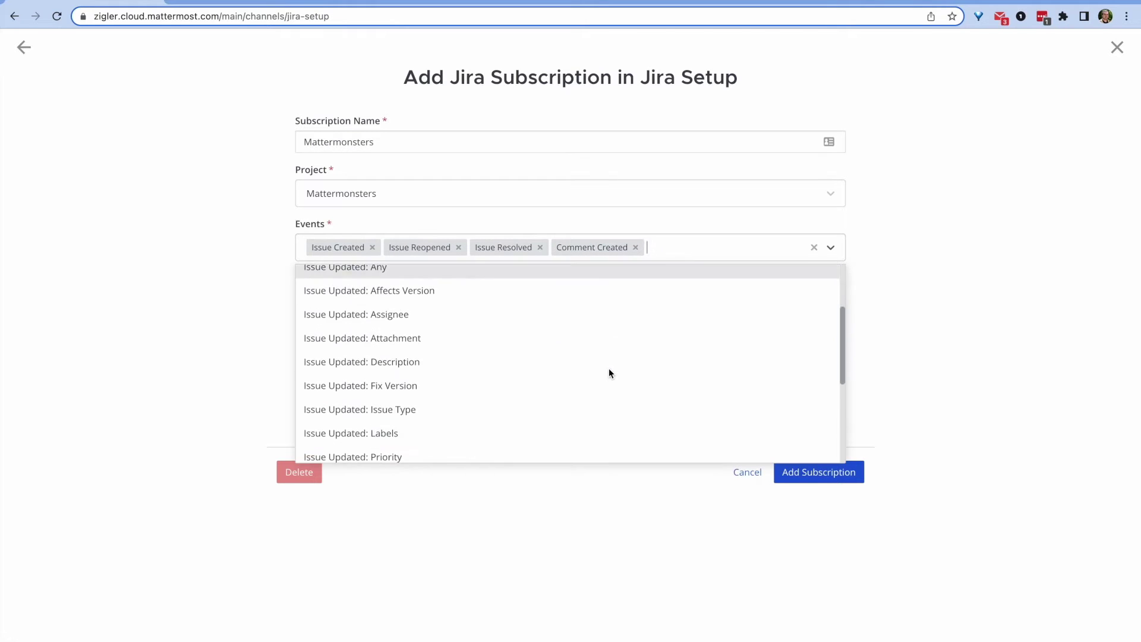
scroll(609, 368, down, 2)
scroll(609, 369, up, 4)
click(461, 308)
Step: Include New Feature, Improvement, Task, Bug and Epic issue types and save the subscription
click(390, 309)
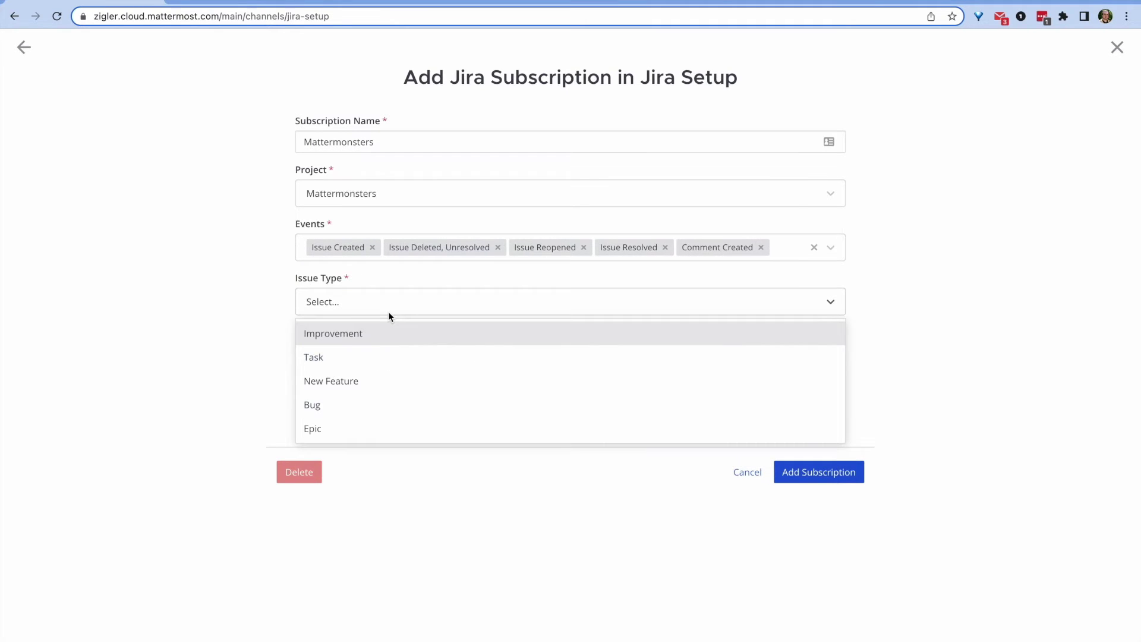
click(350, 387)
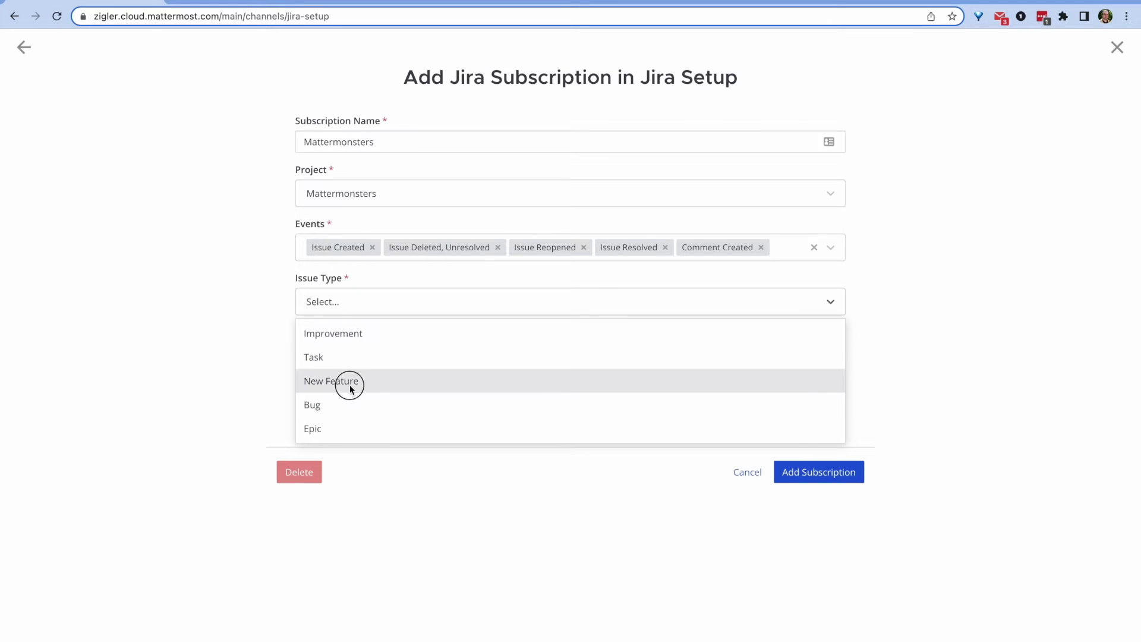
click(392, 309)
click(377, 334)
click(483, 308)
click(461, 333)
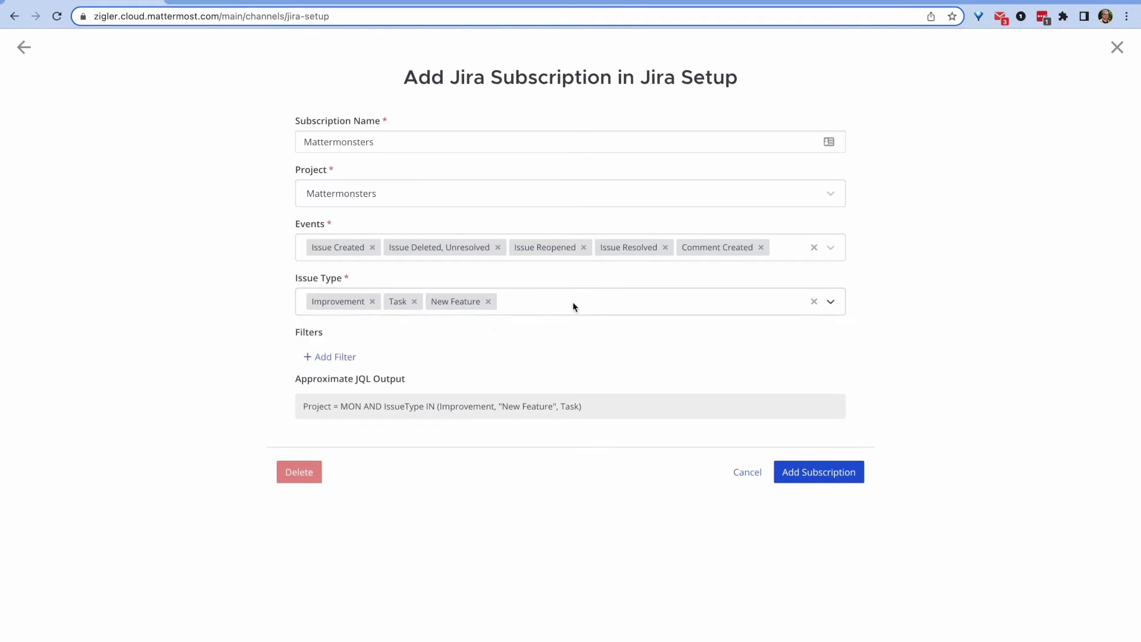
click(573, 304)
click(552, 326)
click(596, 311)
click(594, 331)
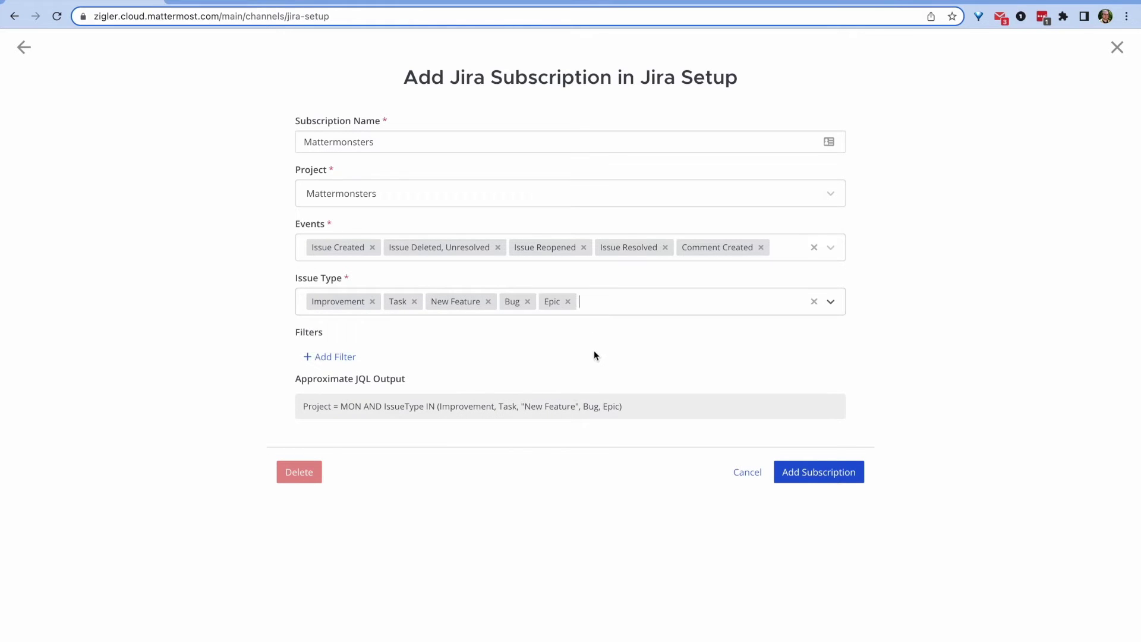
click(337, 364)
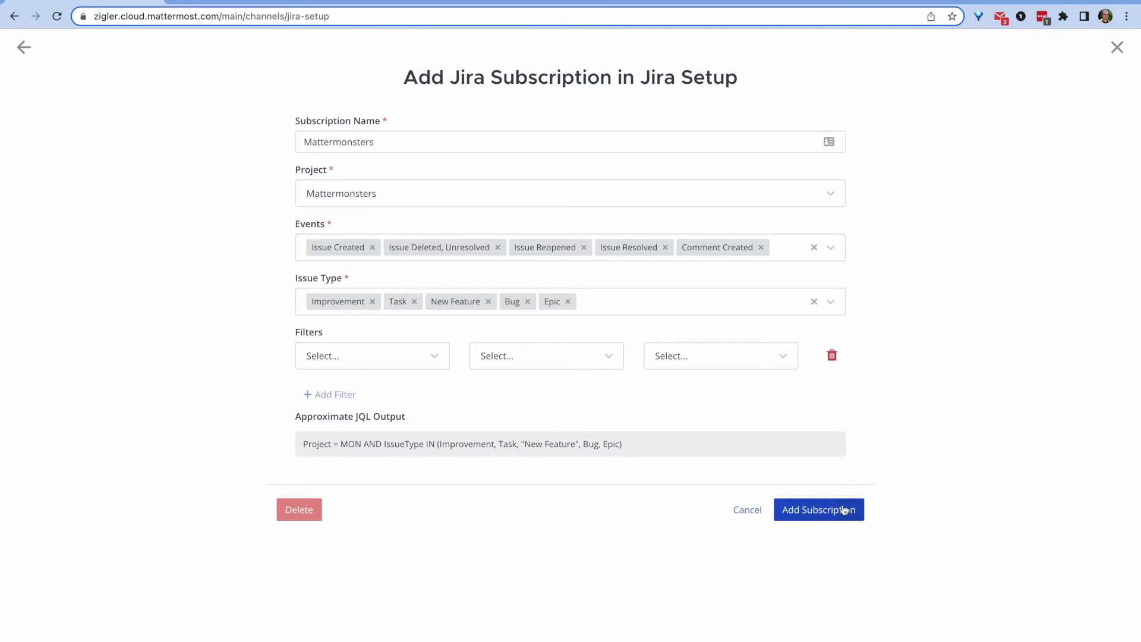
click(825, 514)
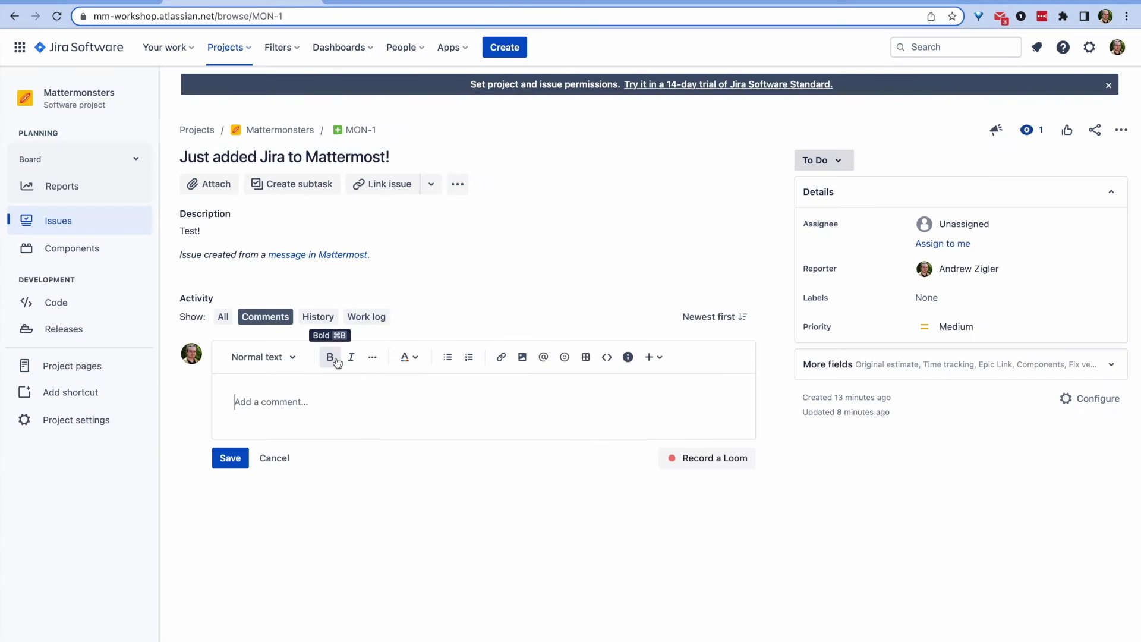
Step: Comment 'Testing new webhook!' on MON-1 in Jira
text(Testing new webhook!)
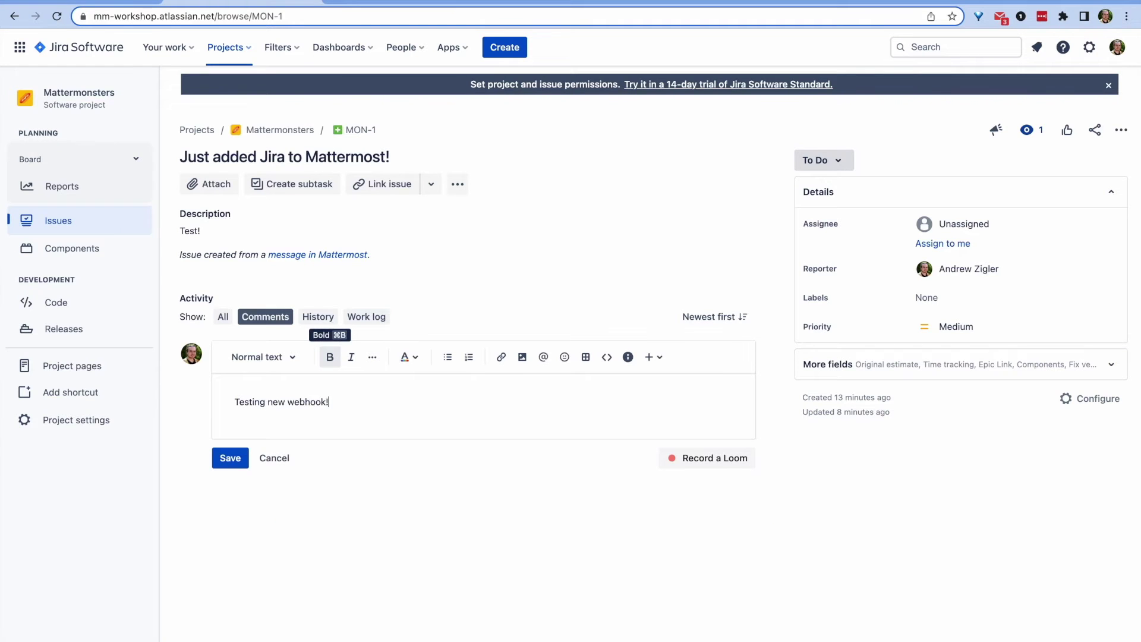
click(230, 457)
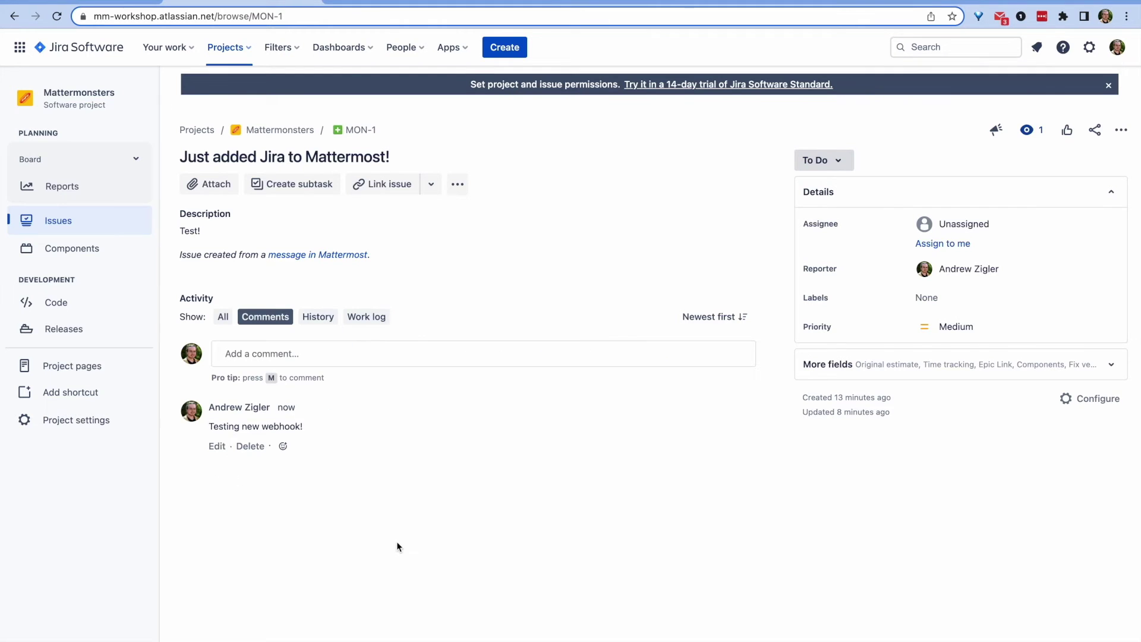
click(86, 2)
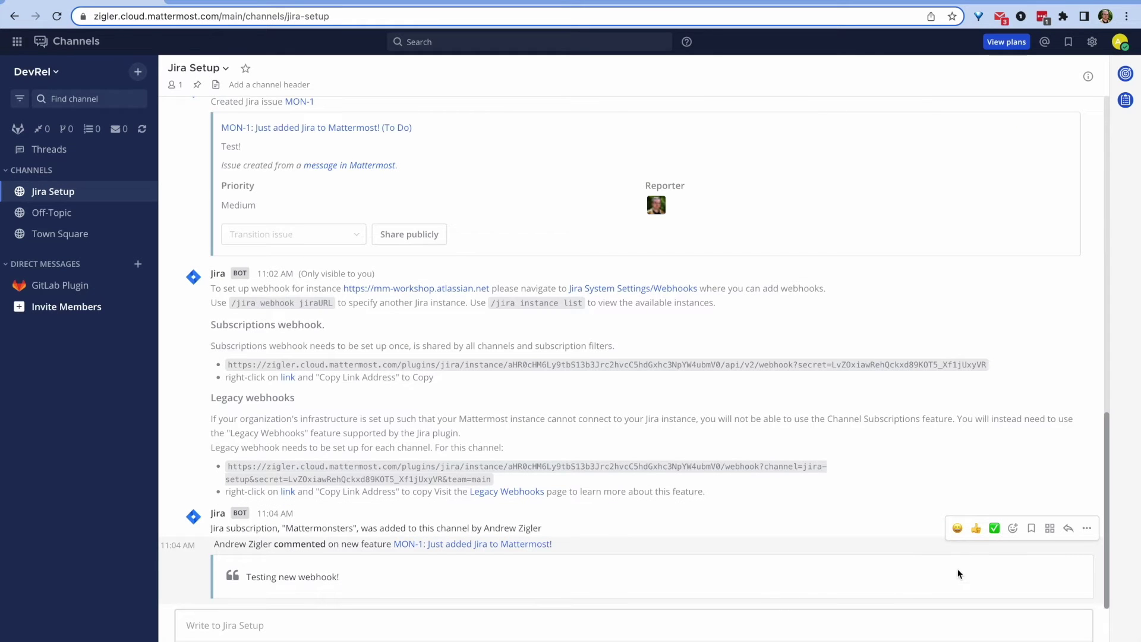
Step: Give the test comment post a thumbs-up and assign MON-1 with /jira issue assign
click(976, 529)
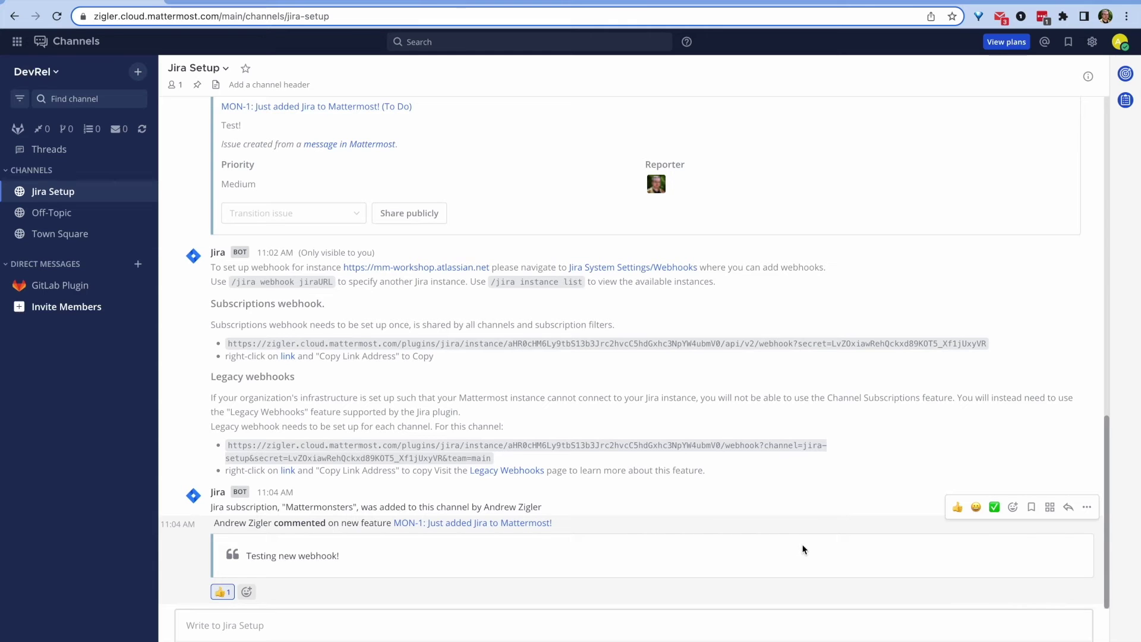
click(675, 612)
text(/jira issue)
text( assign MO)
text(N-1 andr)
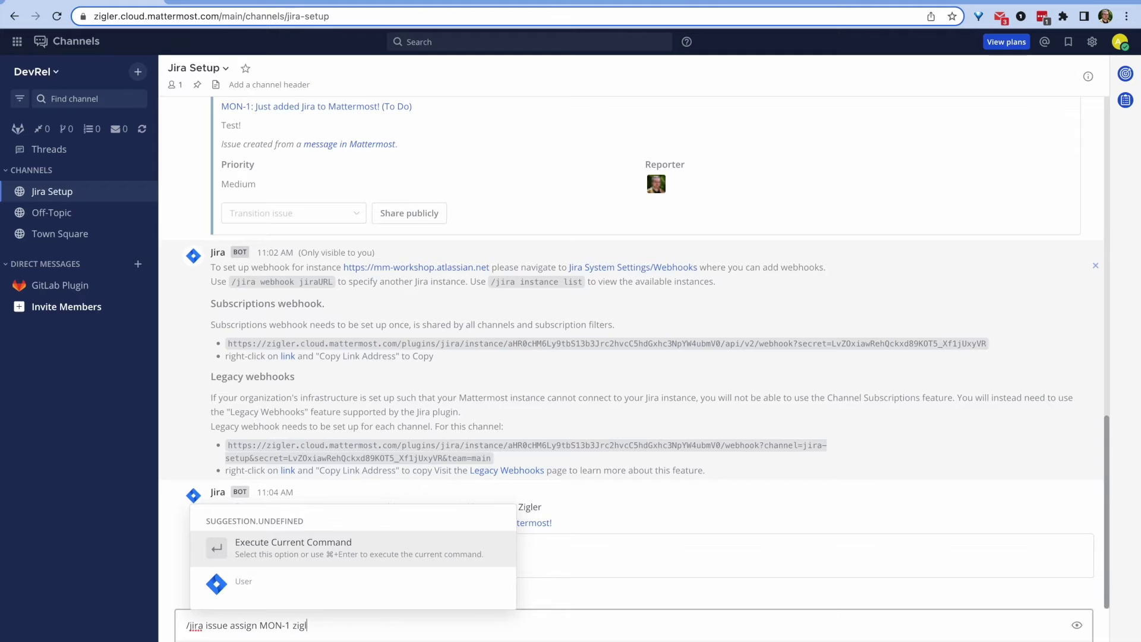
key(Return)
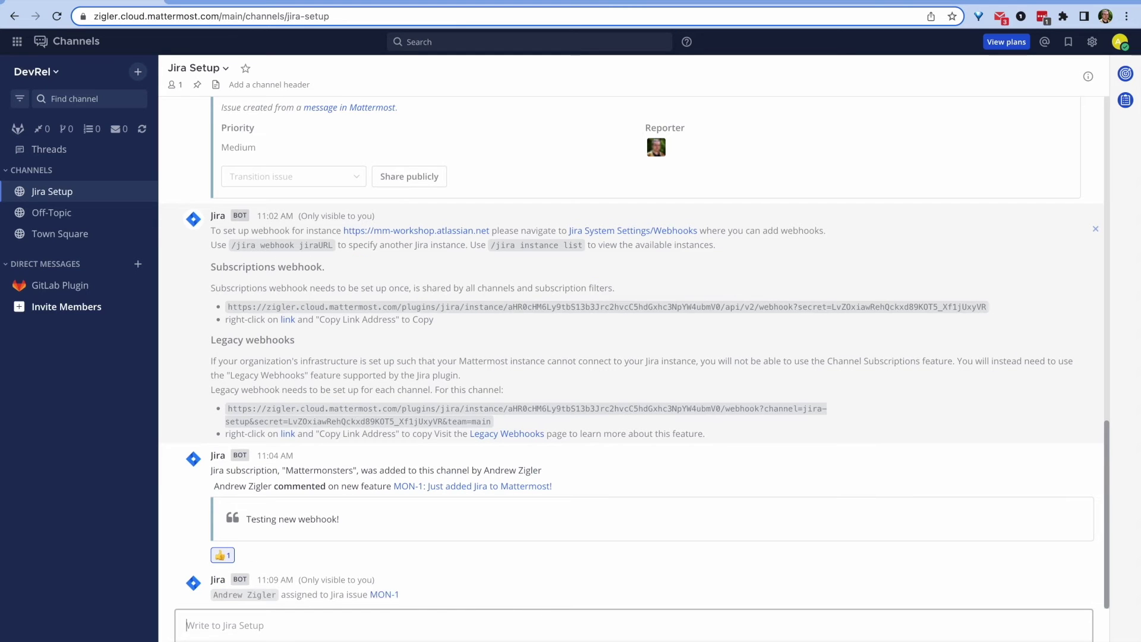
Step: Move MON-1 to In Progress via /jira issue transition and open it in Jira
text(/ji)
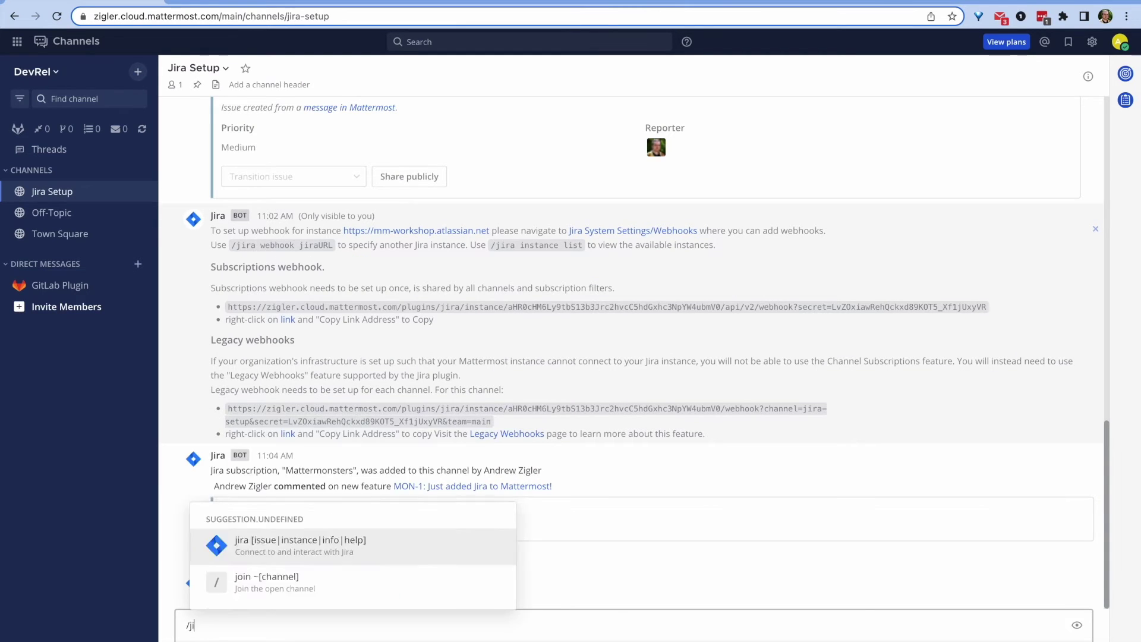
text(ra issue transition)
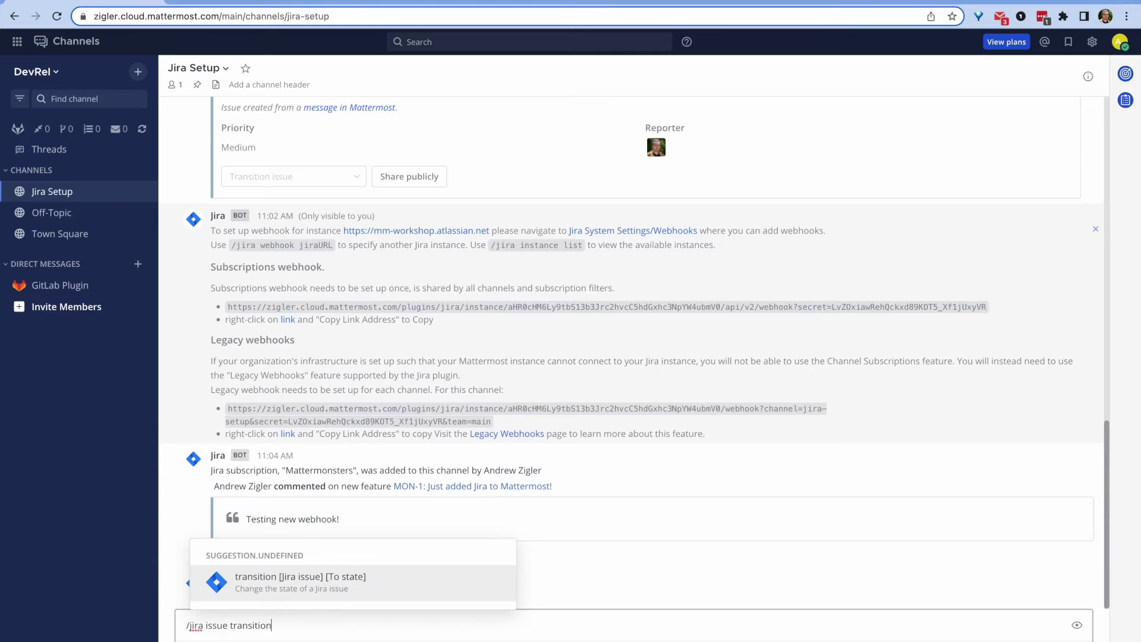
text( MON-1 progress)
key(Return)
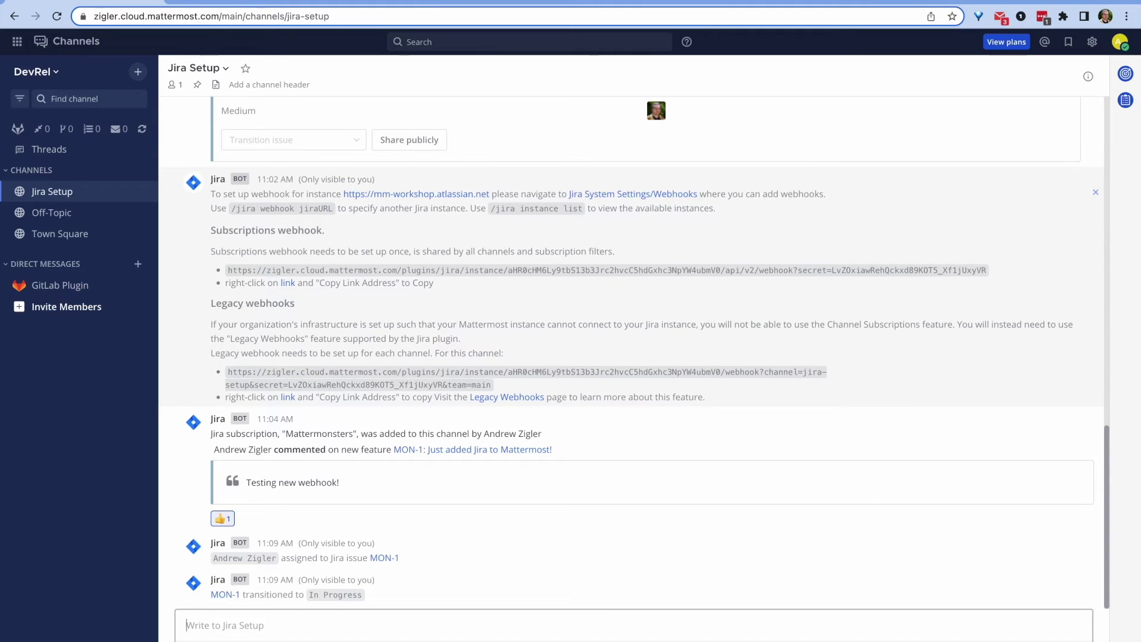
click(225, 594)
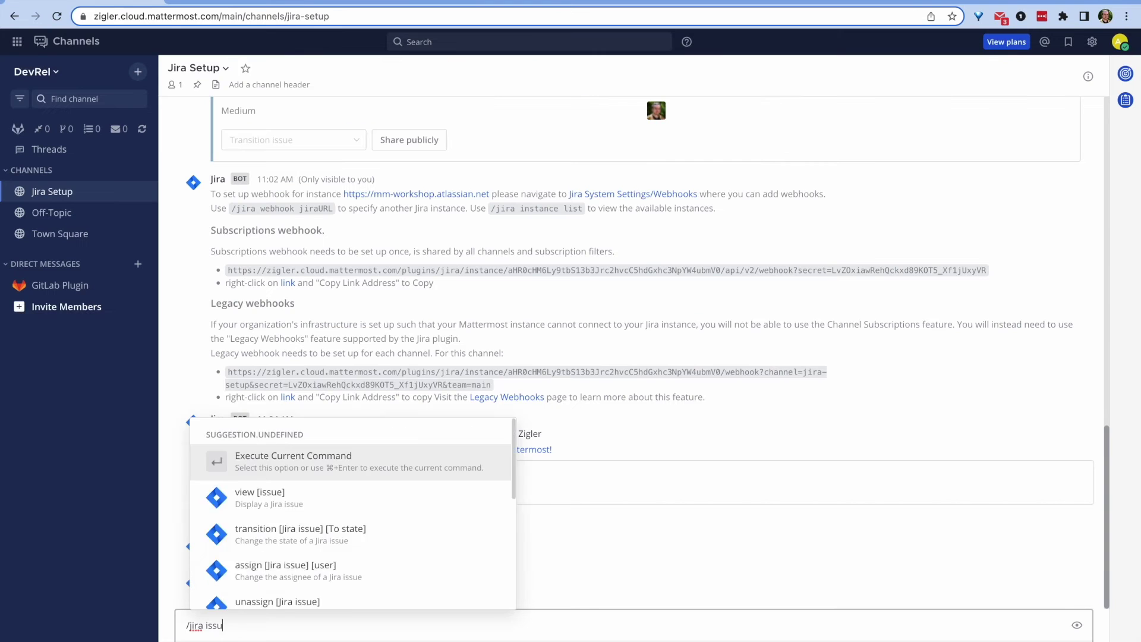
Step: Start a Jira issue from the channel as an Improvement with the summary 'Slash commands work!'
text(issue create New issue made from the)
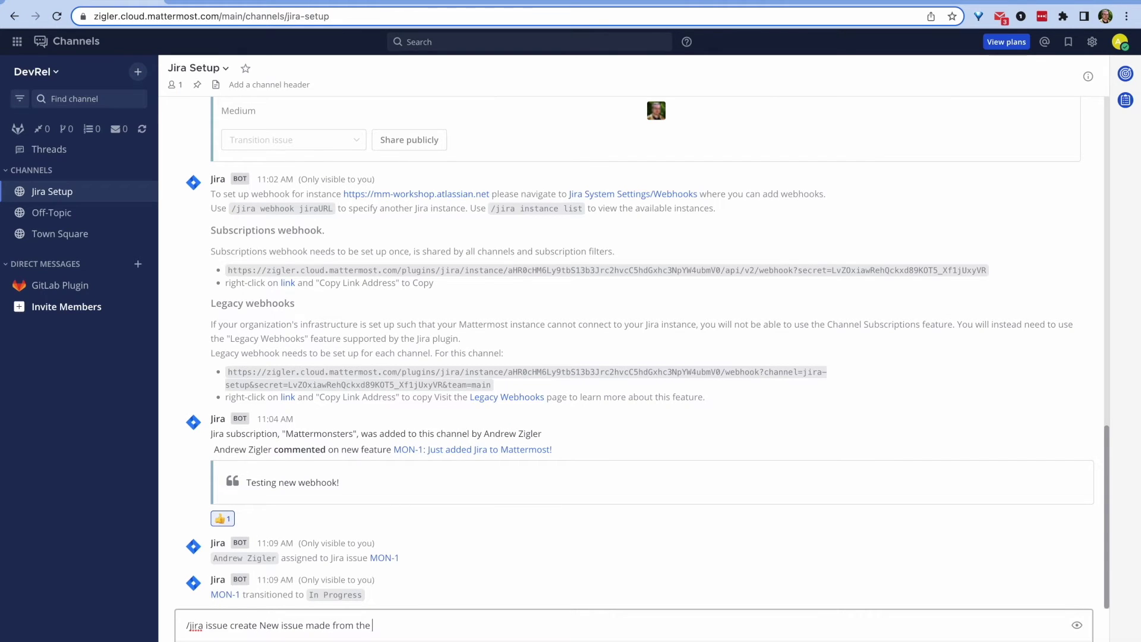
text( channel)
key(Return)
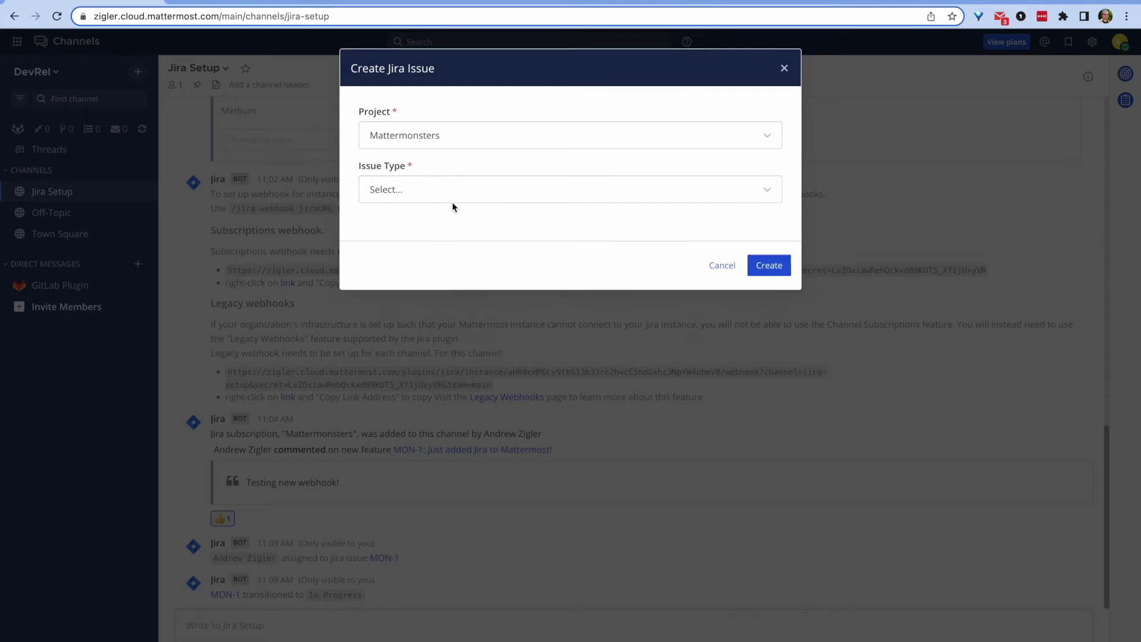
click(433, 195)
click(443, 222)
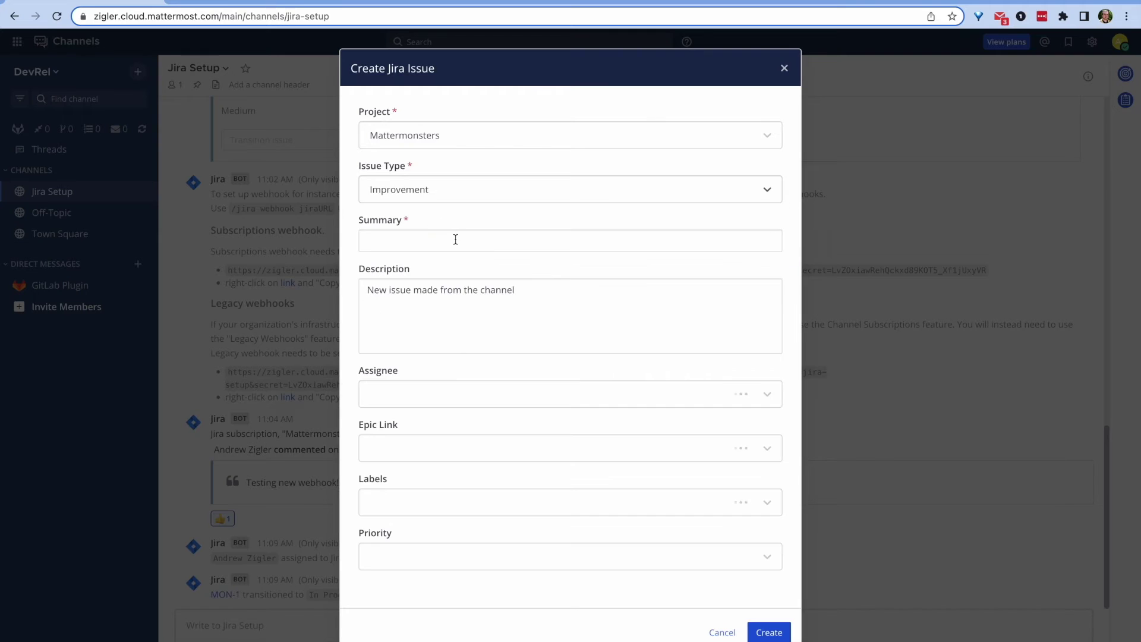
click(477, 240)
text(Slash commands work!)
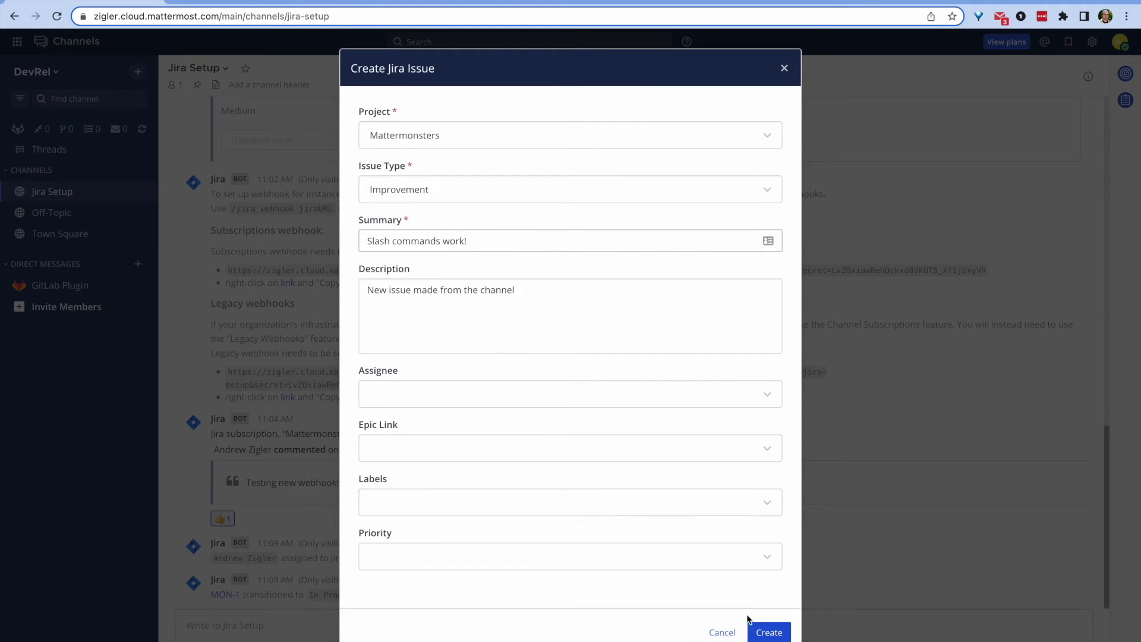
Step: Assign the issue to yourself with High priority, create it, and open MON-2
click(767, 394)
click(401, 425)
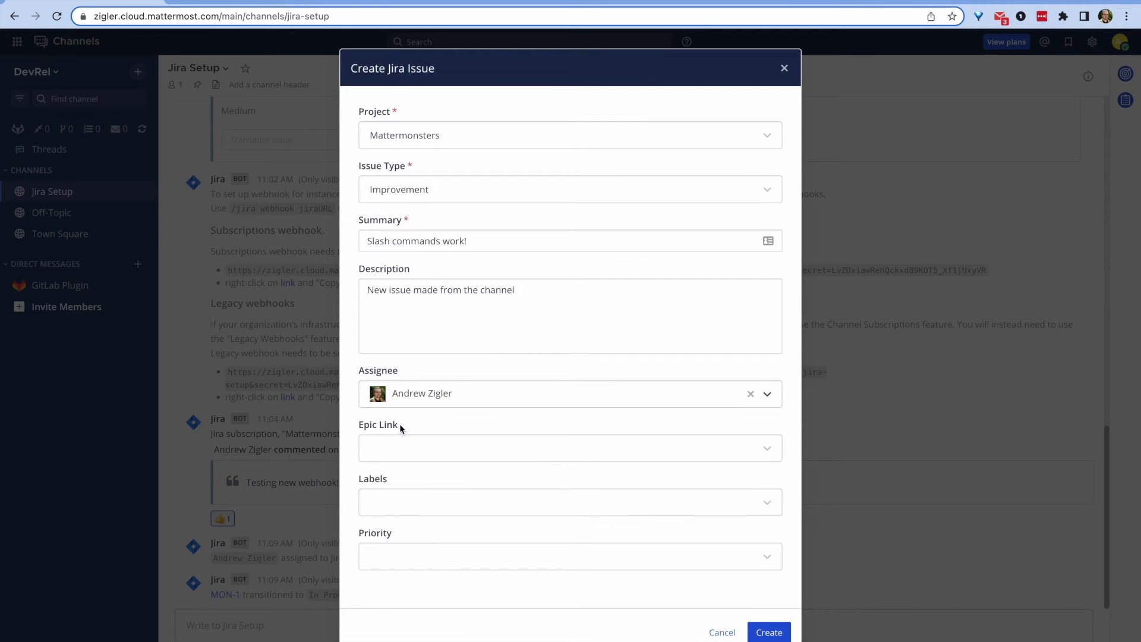
click(740, 559)
click(387, 612)
click(514, 456)
click(770, 632)
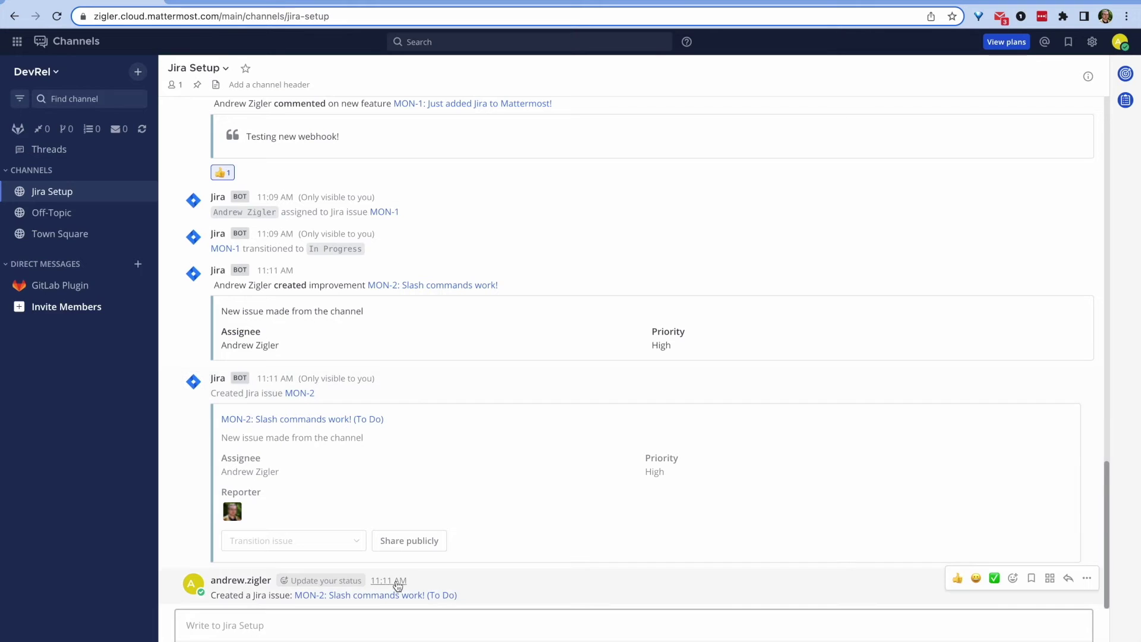
click(370, 597)
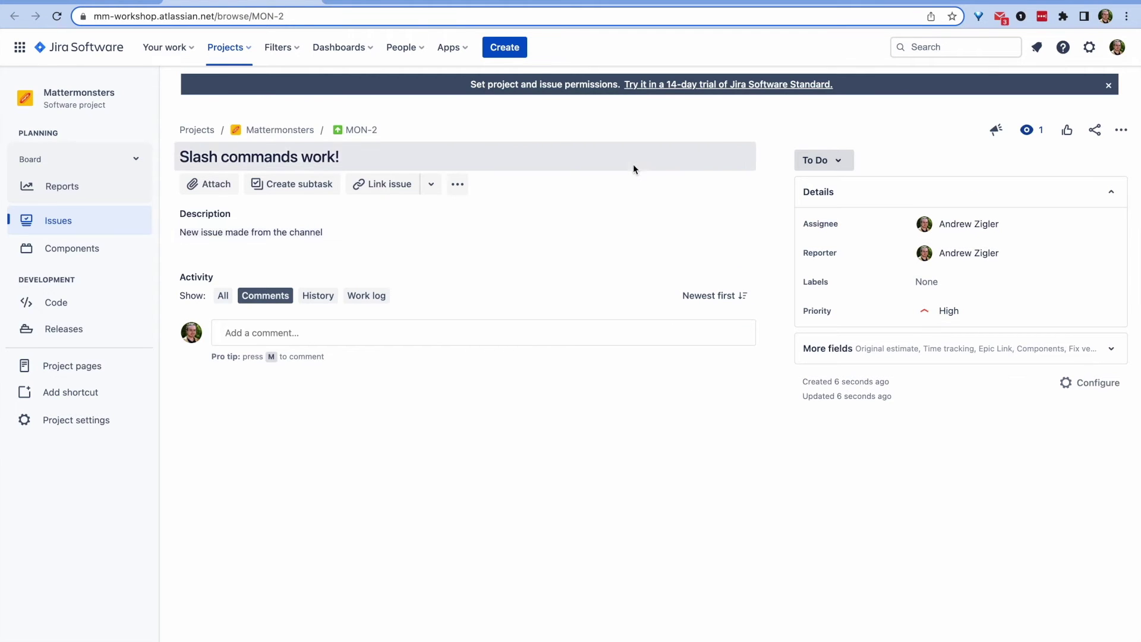
Step: Comment 'Testing notifications.' on MON-2 mentioning yourself, then view the Jira bot's direct message in Mattermost
click(278, 300)
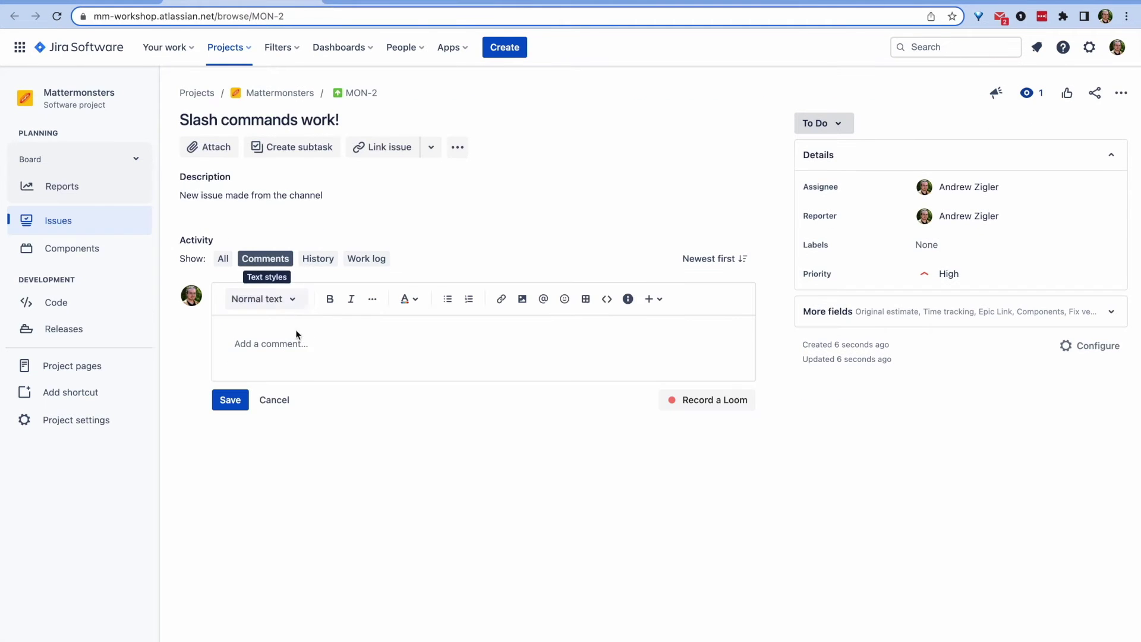
text(@and)
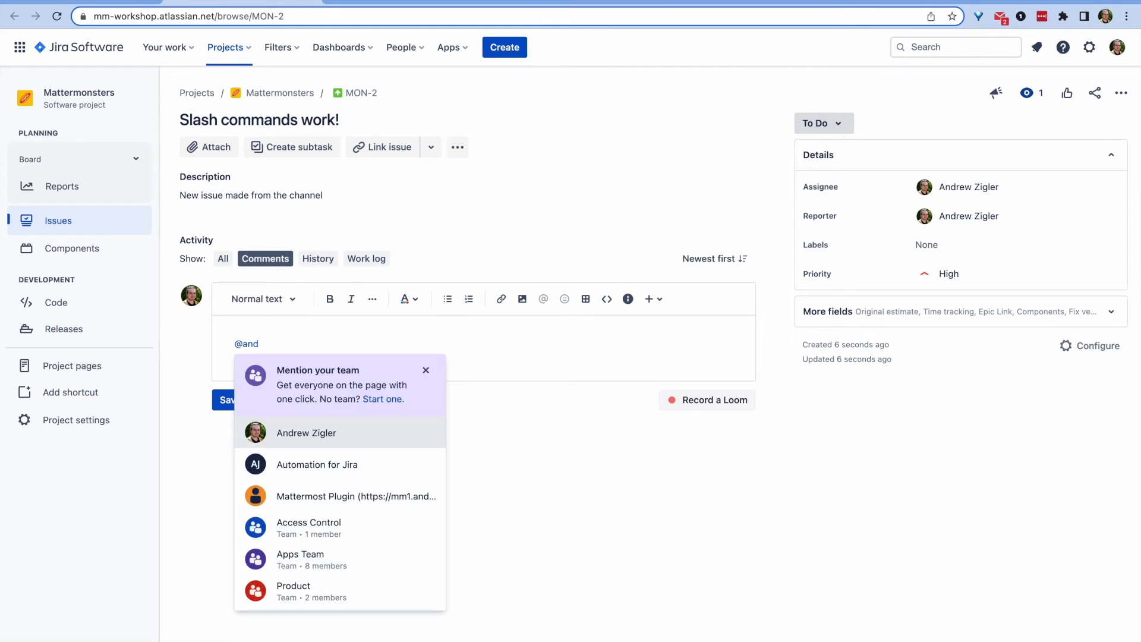
key(Return)
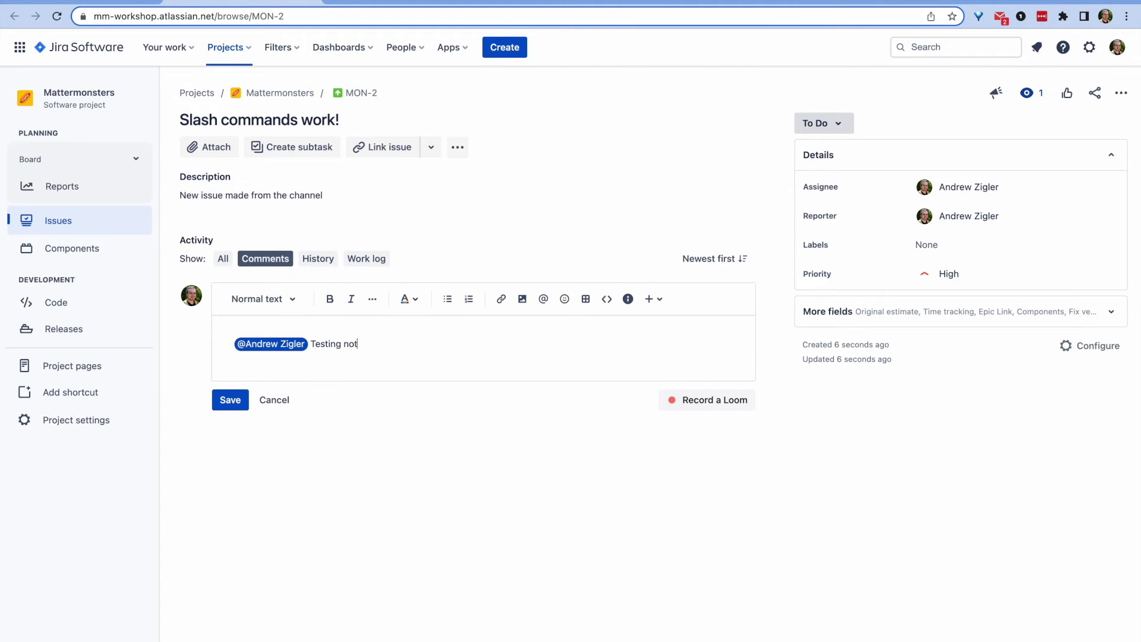
click(228, 399)
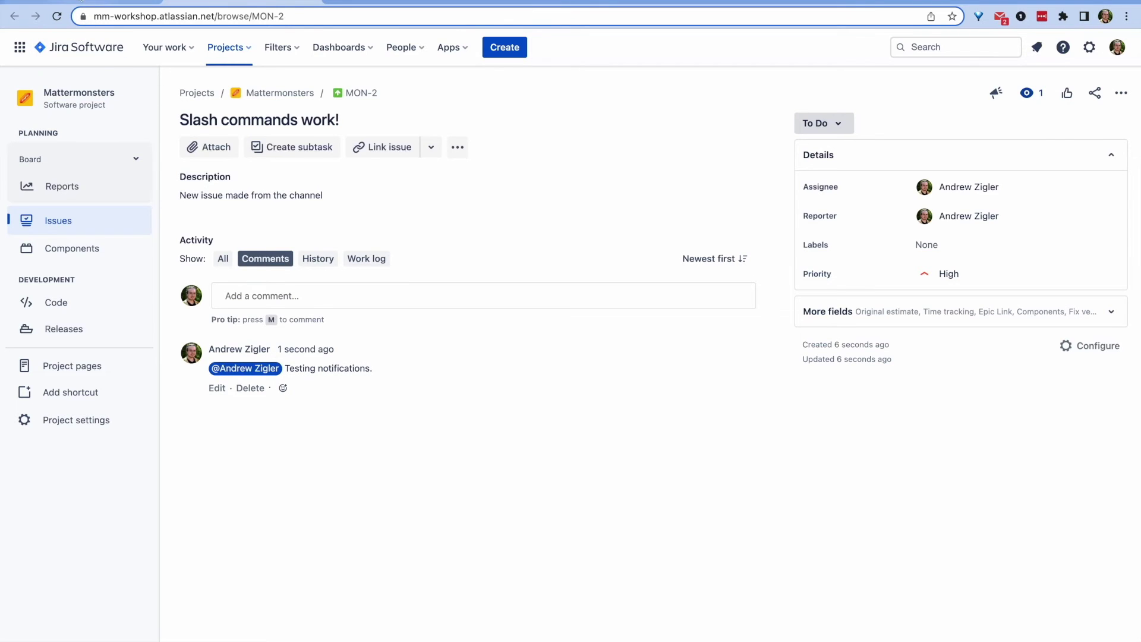
click(81, 0)
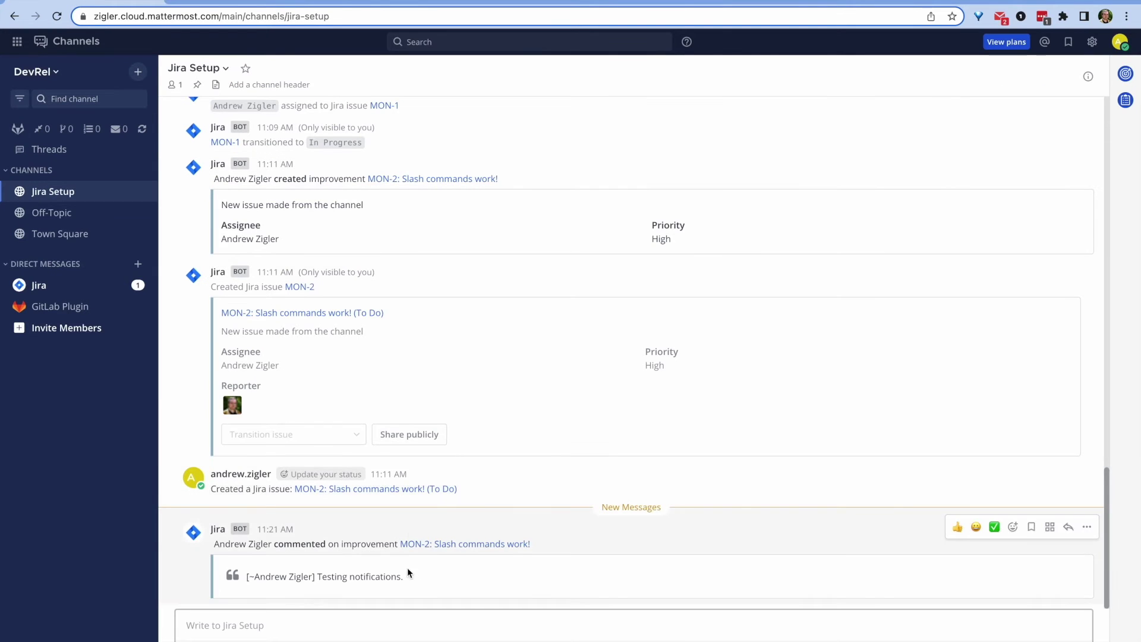
click(54, 289)
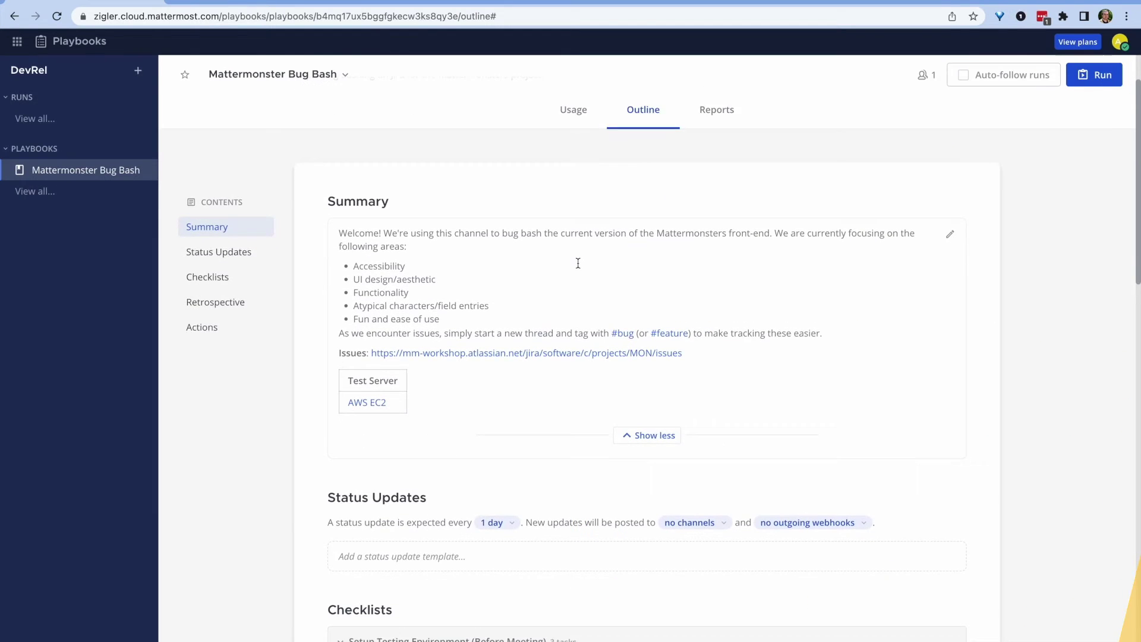
Step: Review the Mattermonster Bug Bash playbook outline and start a Bug Bash (v0.1) run
scroll(578, 263, down, 3)
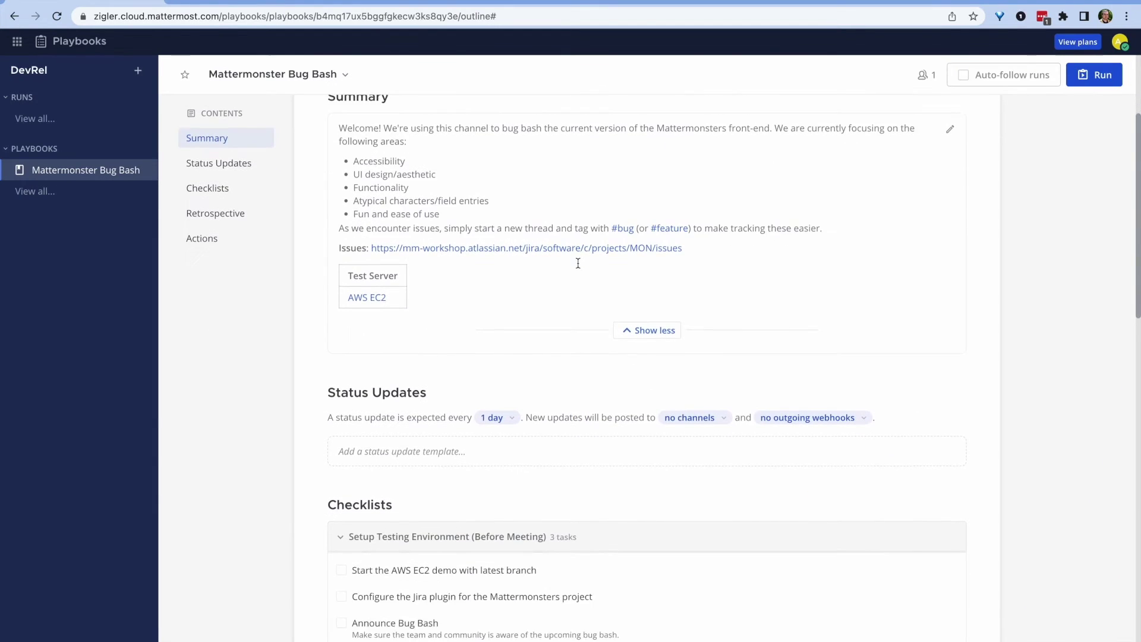
scroll(578, 263, down, 8)
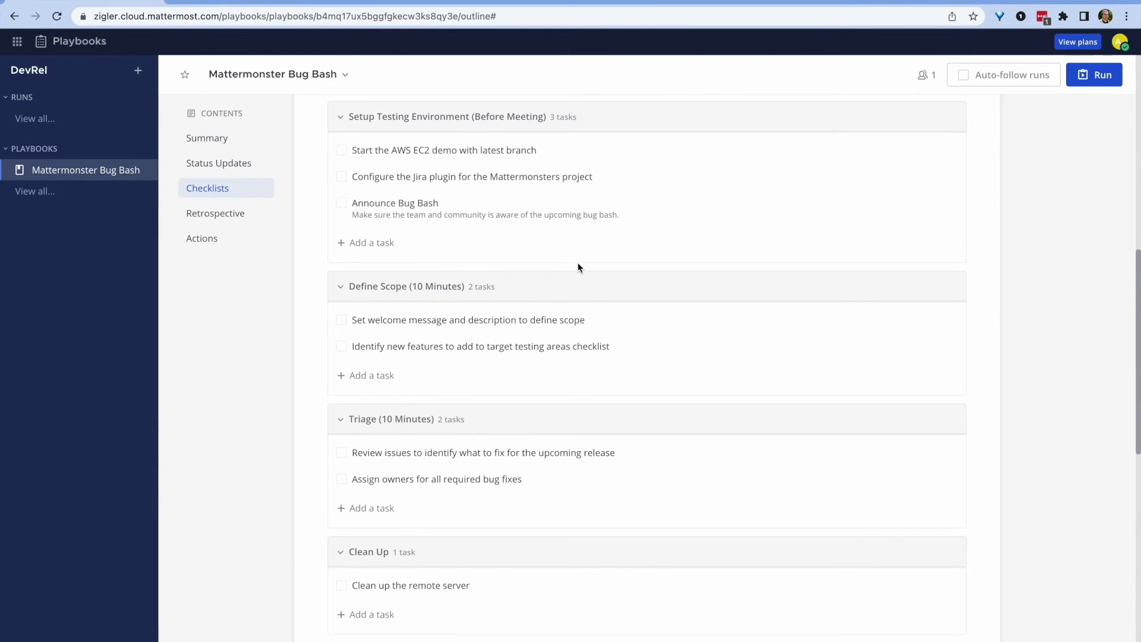
scroll(578, 264, down, 12)
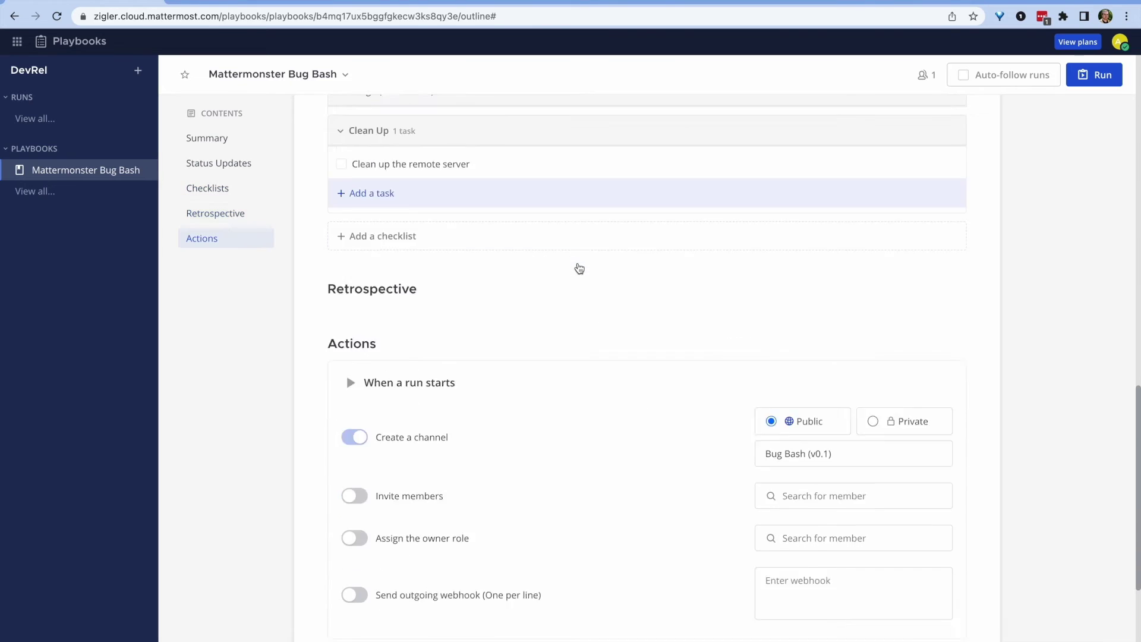
scroll(578, 268, down, 3)
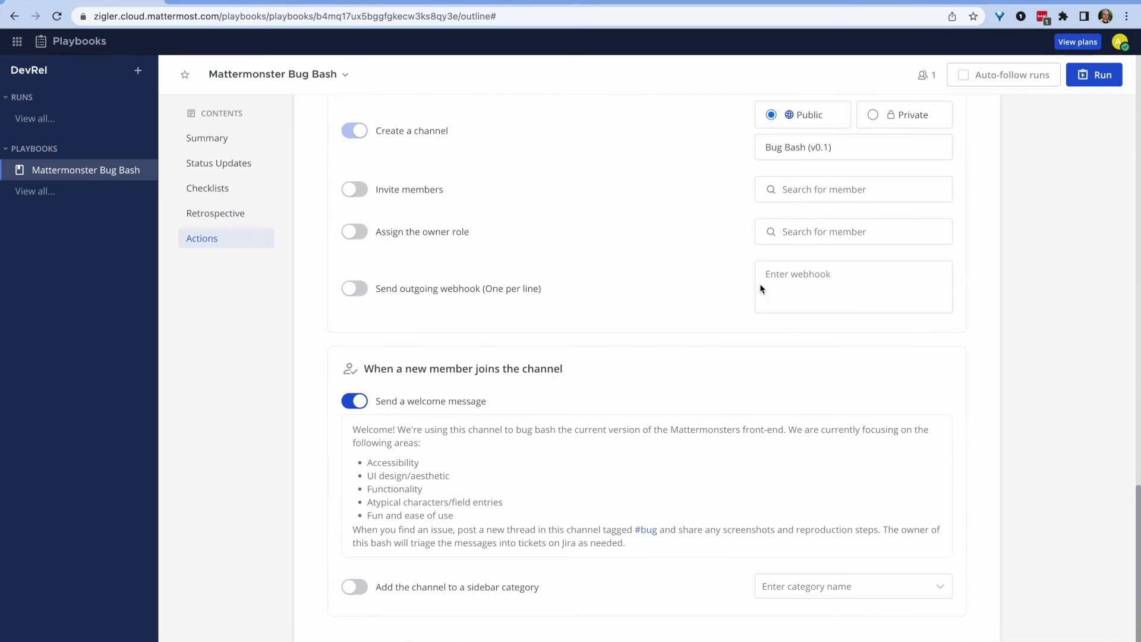
click(1092, 75)
click(715, 381)
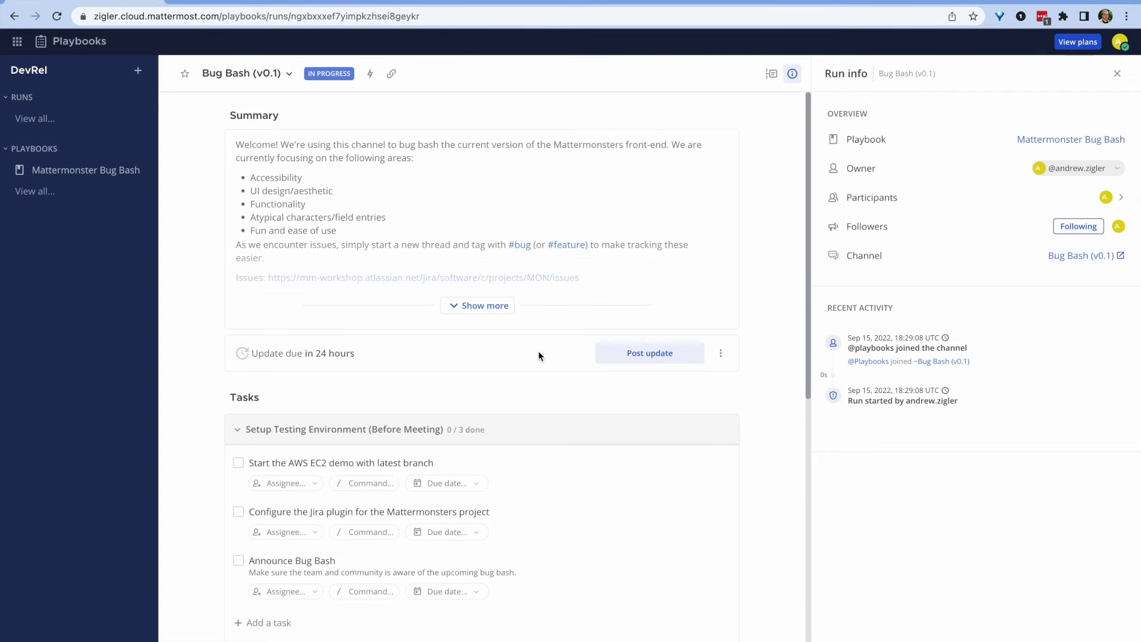
Step: Check off the AWS EC2 demo and Announce Bug Bash setup tasks, then open the test server app
scroll(539, 356, down, 4)
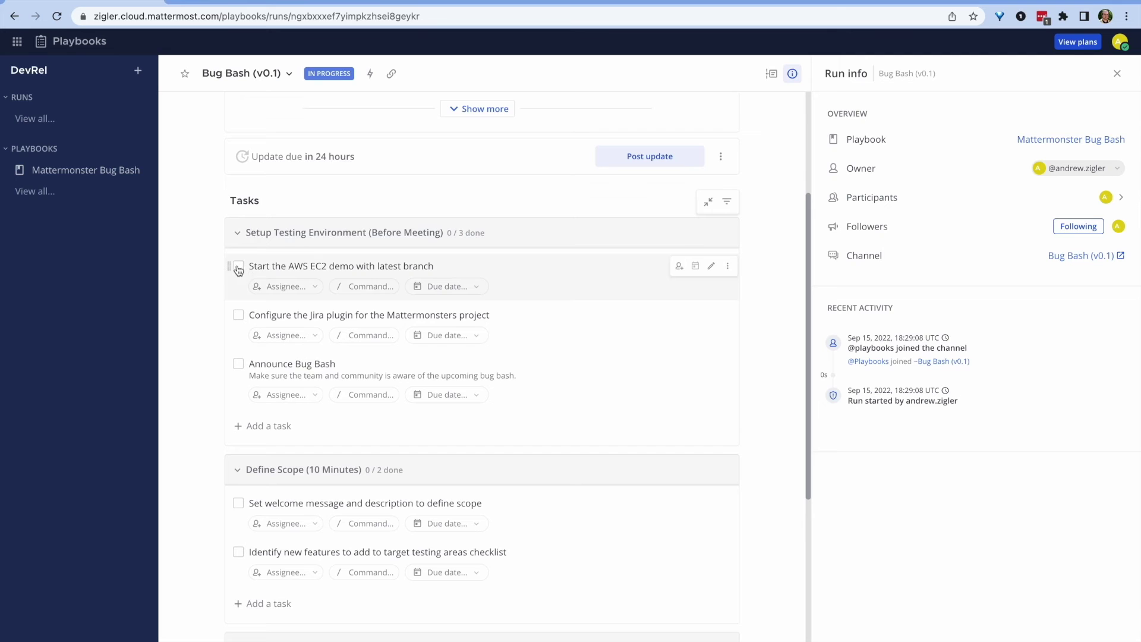
click(238, 267)
scroll(383, 242, up, 3)
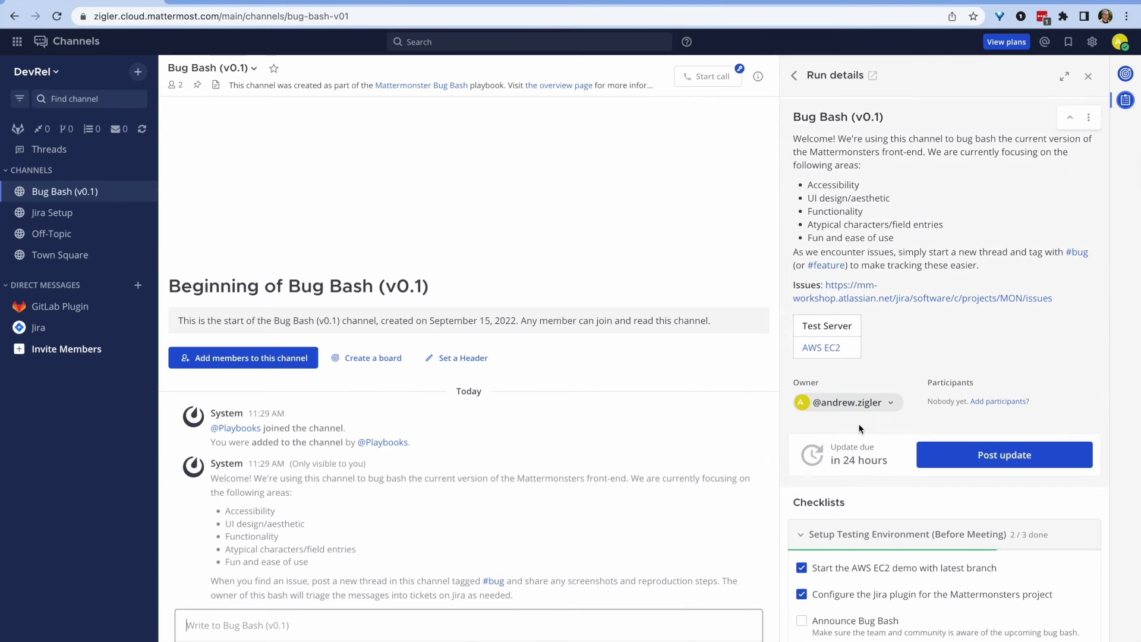
scroll(859, 428, down, 5)
click(802, 317)
scroll(802, 318, down, 4)
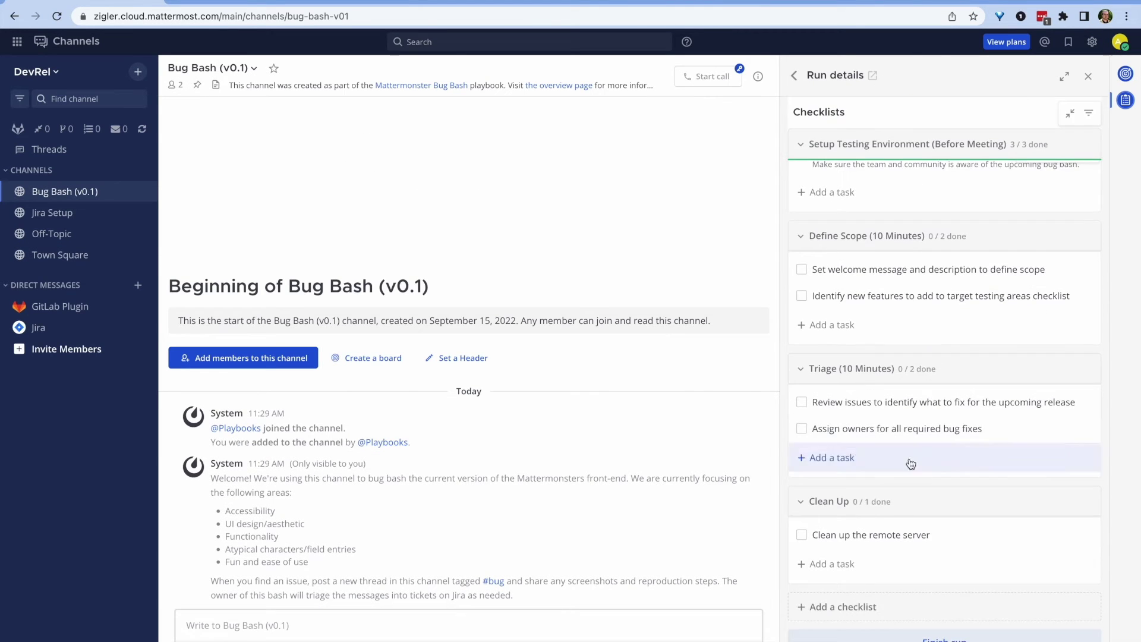
scroll(808, 357, up, 10)
click(819, 351)
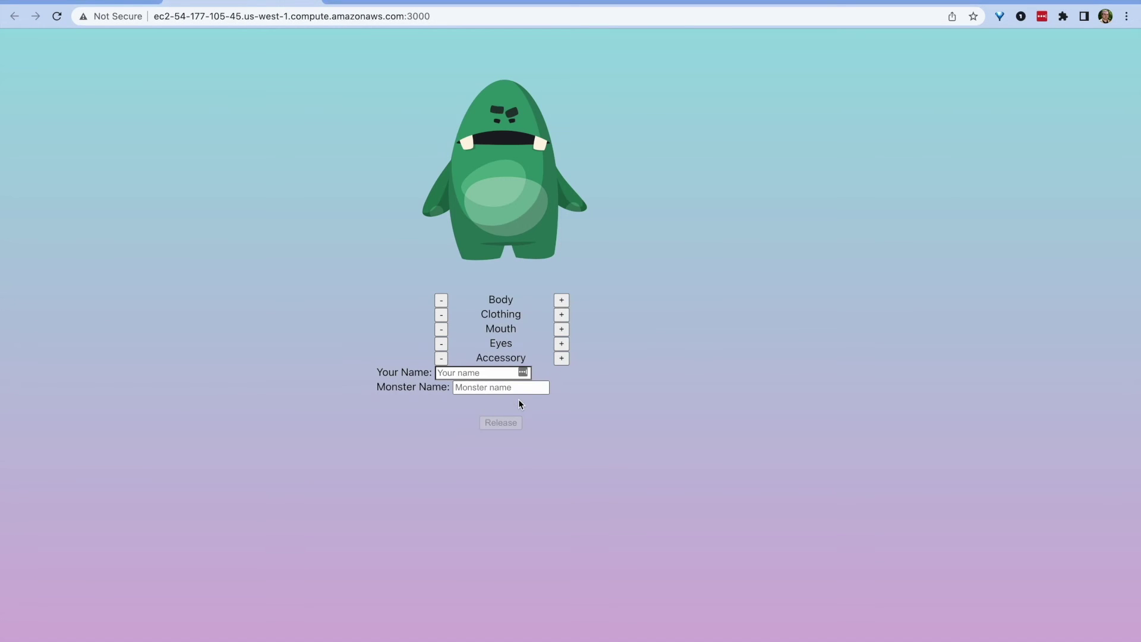
Step: Screenshot the misaligned name form and begin a #bug message in the Bug Bash (v0.1) channel
drag(304, 208, 721, 529)
click(128, 1)
click(269, 620)
text(#bug This form is not aligned)
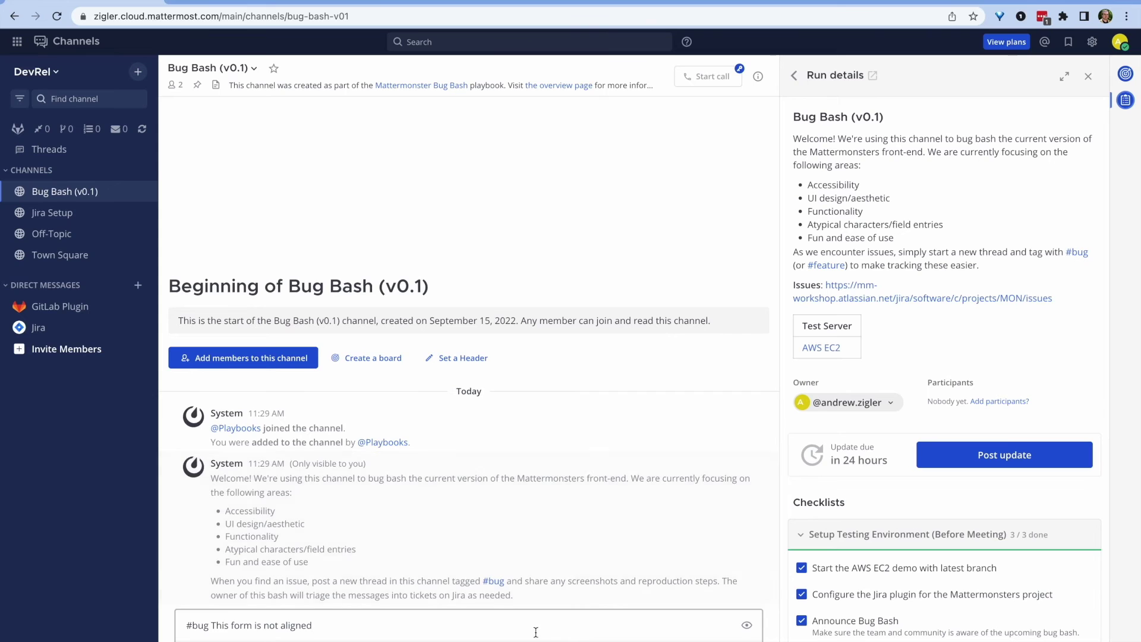
Step: Post '#bug This form is not aligned' with its screenshot, then a bug about labels not selecting fields
key(super+v)
key(Return)
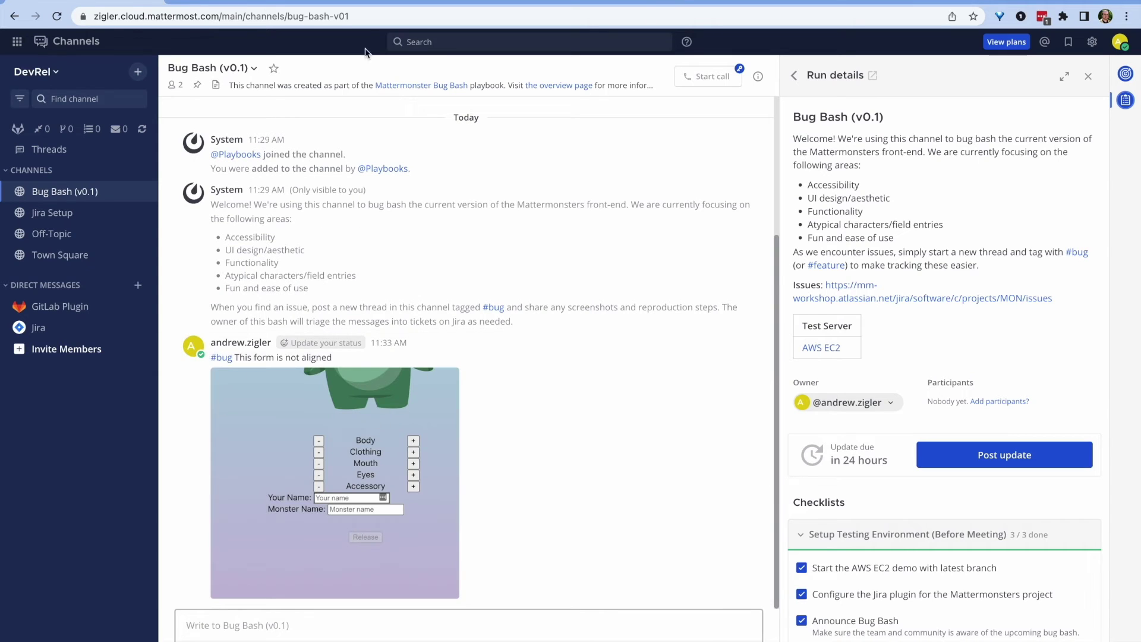
click(253, 1)
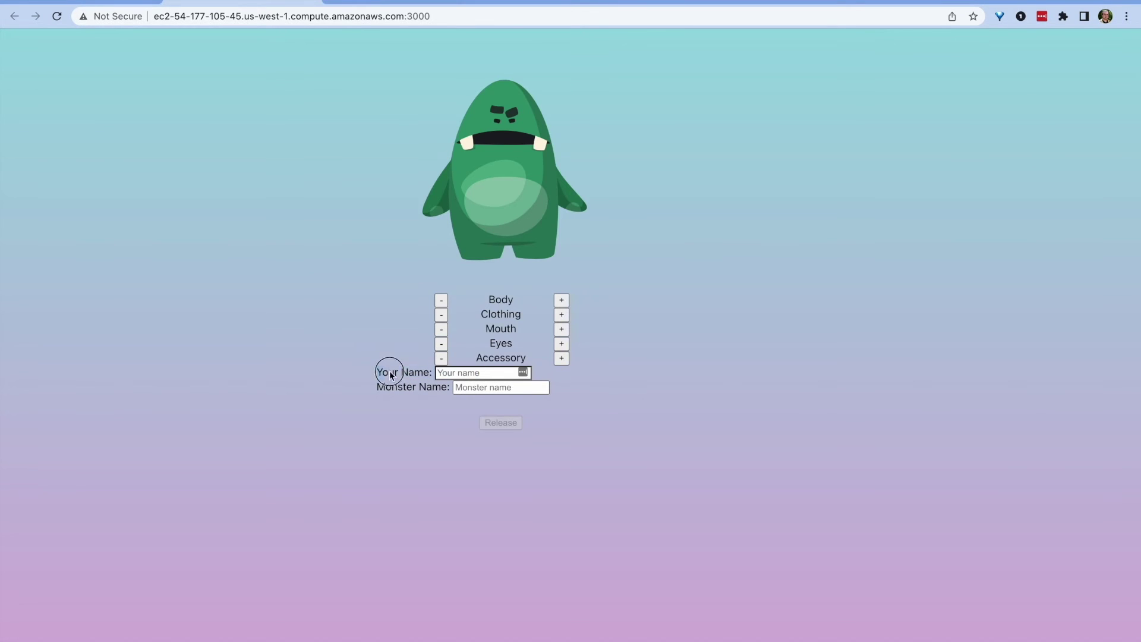
key(ctrl+shift+Tab)
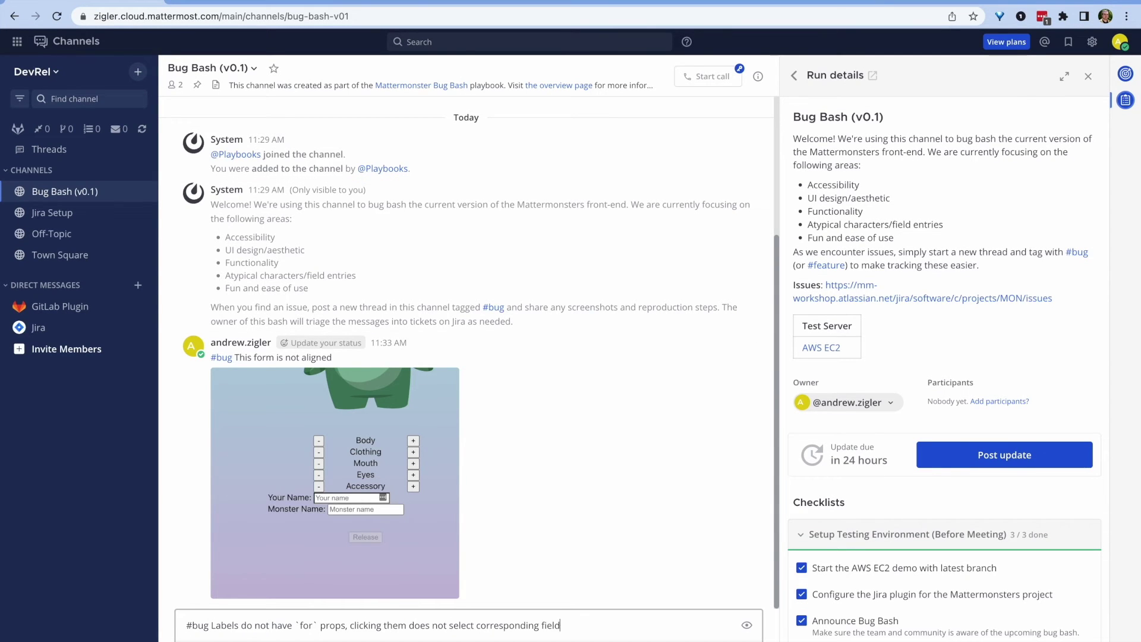
text(s.)
key(Return)
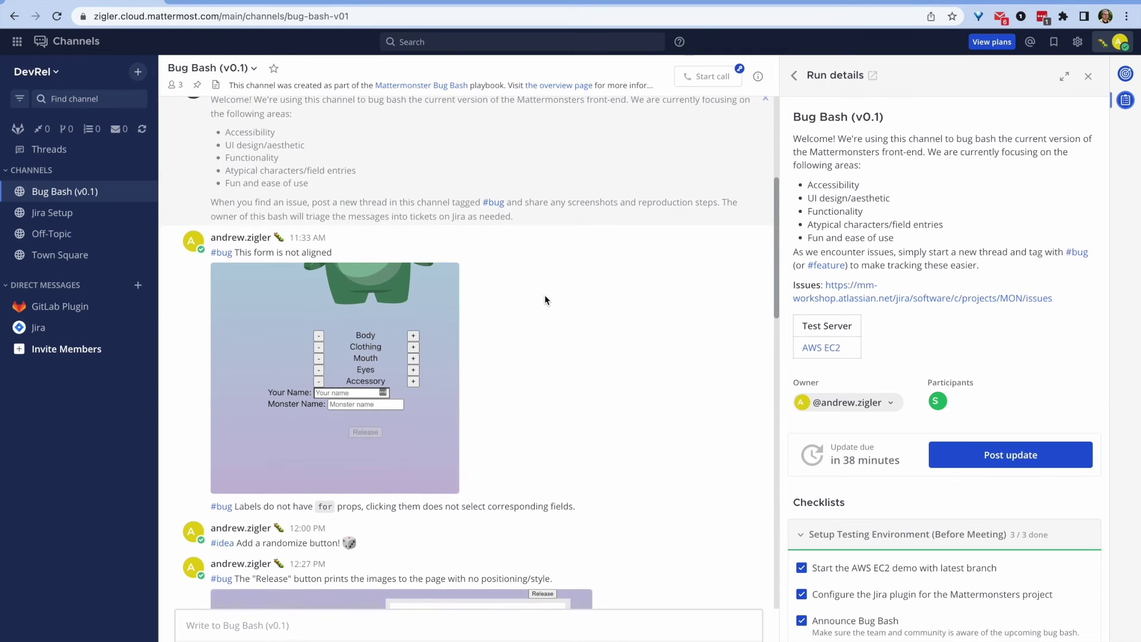
Step: Create a Bug Jira issue 'Form broken' from the misaligned-form bug post
click(720, 148)
click(721, 176)
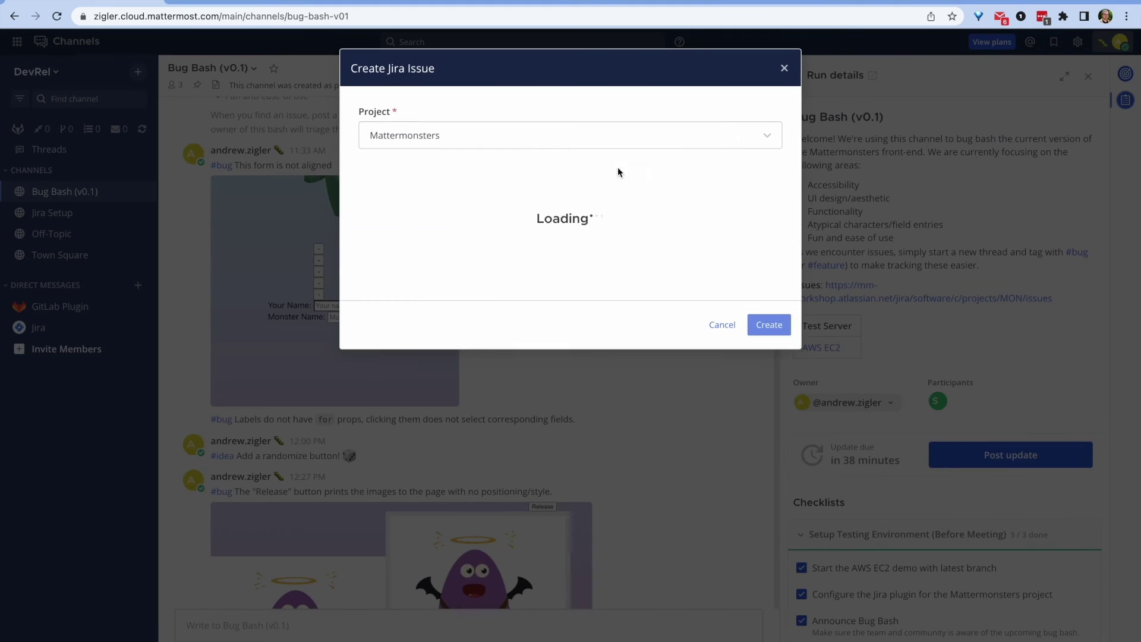
click(428, 187)
key(Down)
key(Down)
key(Return)
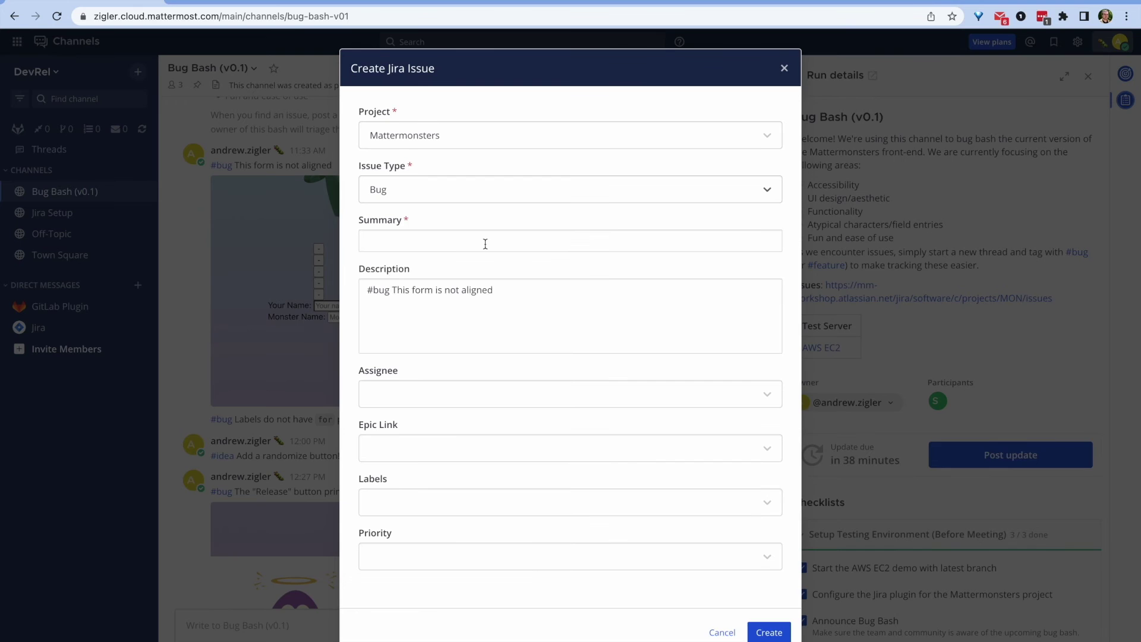
click(401, 240)
text(Form b)
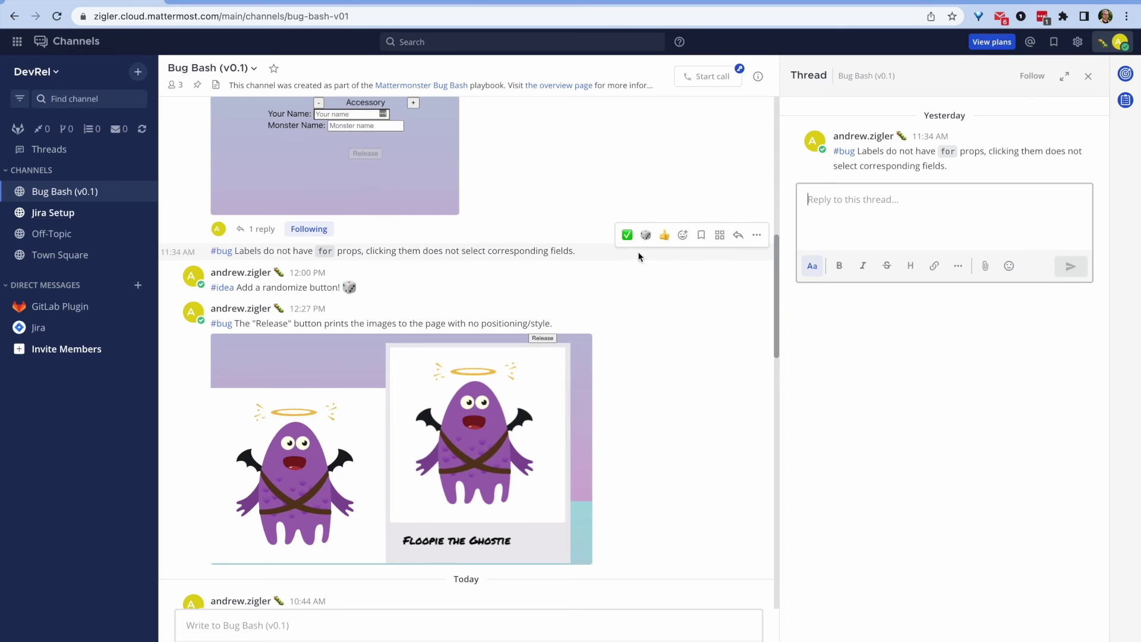
Step: Attach the label bug post to the existing Jira issue
click(724, 232)
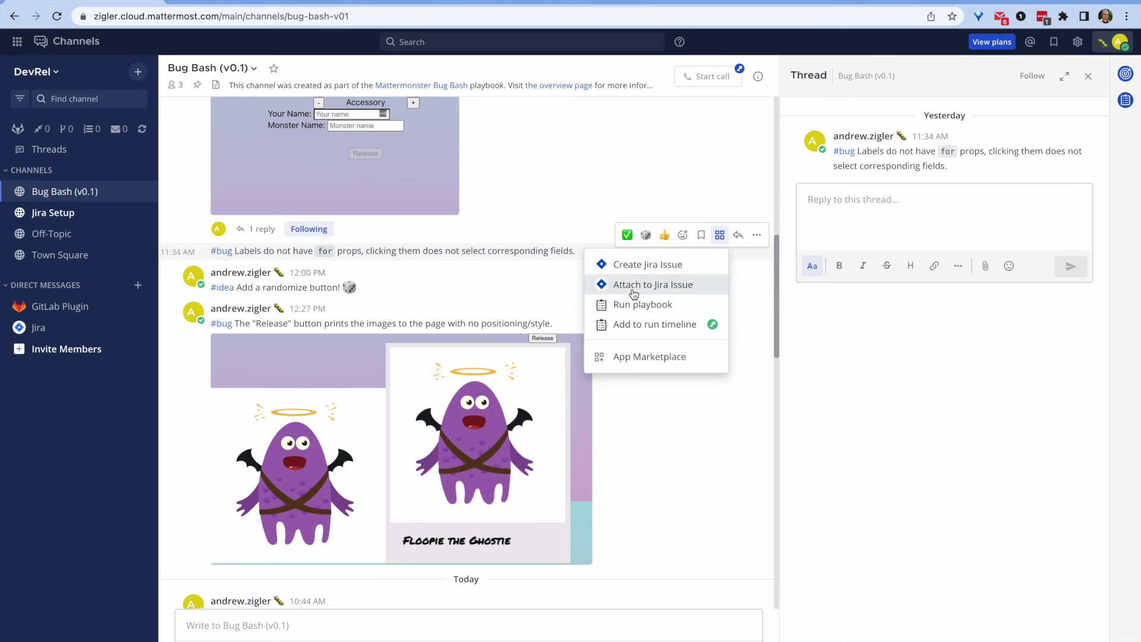
click(677, 283)
click(461, 131)
click(436, 166)
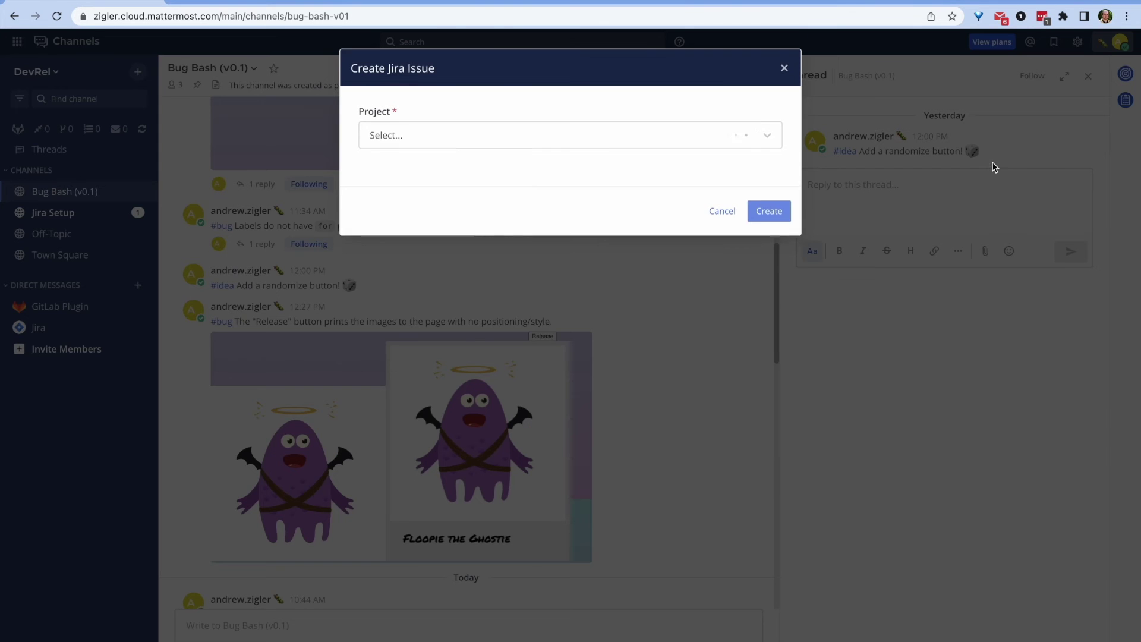
Step: File the randomize idea post as an Improvement Jira issue 'Randomize button'
click(448, 136)
click(417, 162)
click(410, 189)
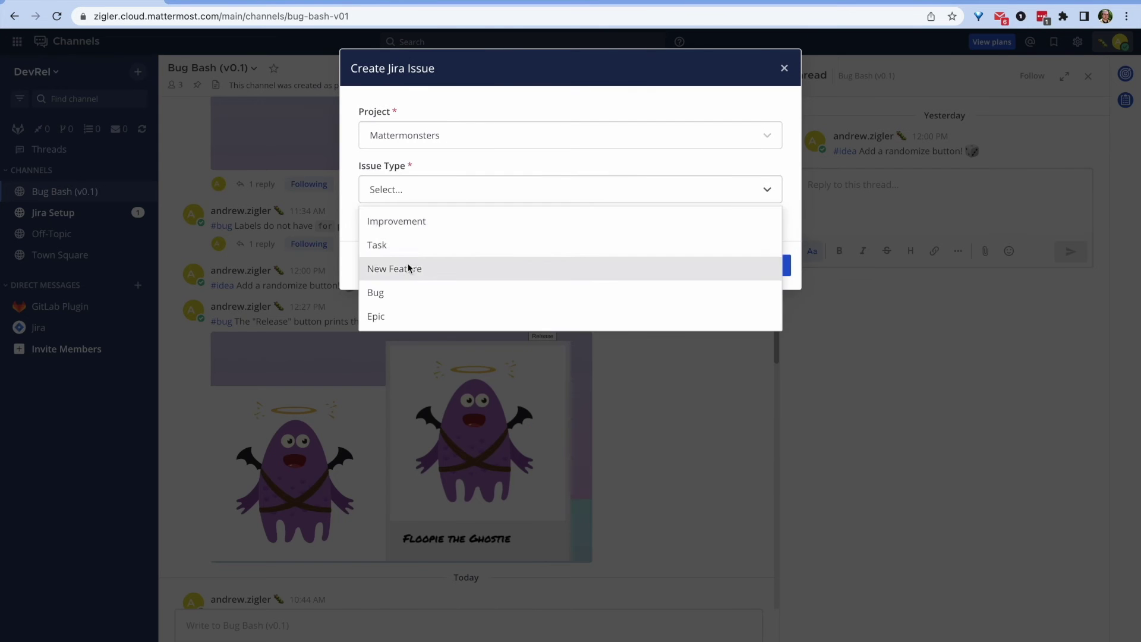
click(397, 221)
click(400, 239)
text(R)
click(750, 624)
Step: File the Release bug post as Bug MON-5 'Images printed to page incorrectly' and move it to In Progress
click(352, 336)
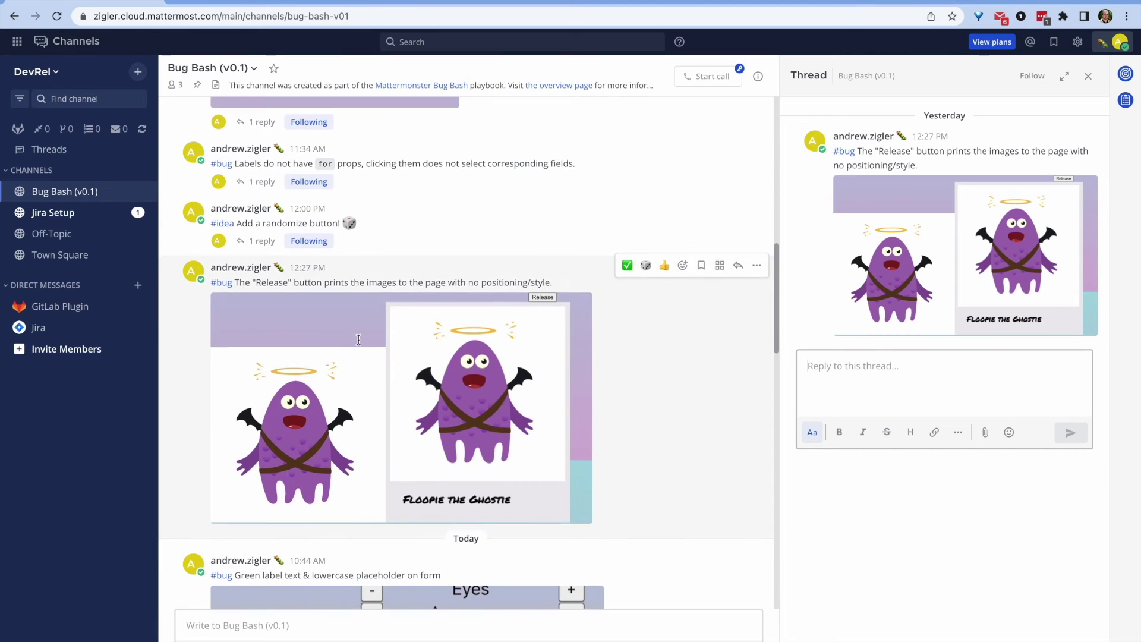
click(1077, 137)
click(990, 184)
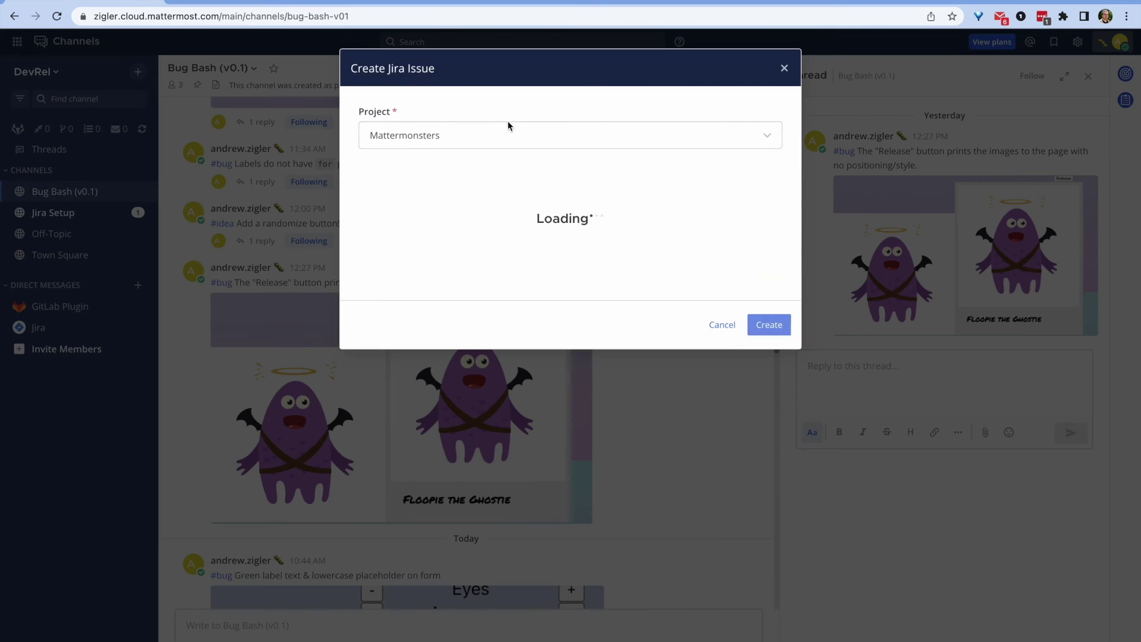
click(384, 189)
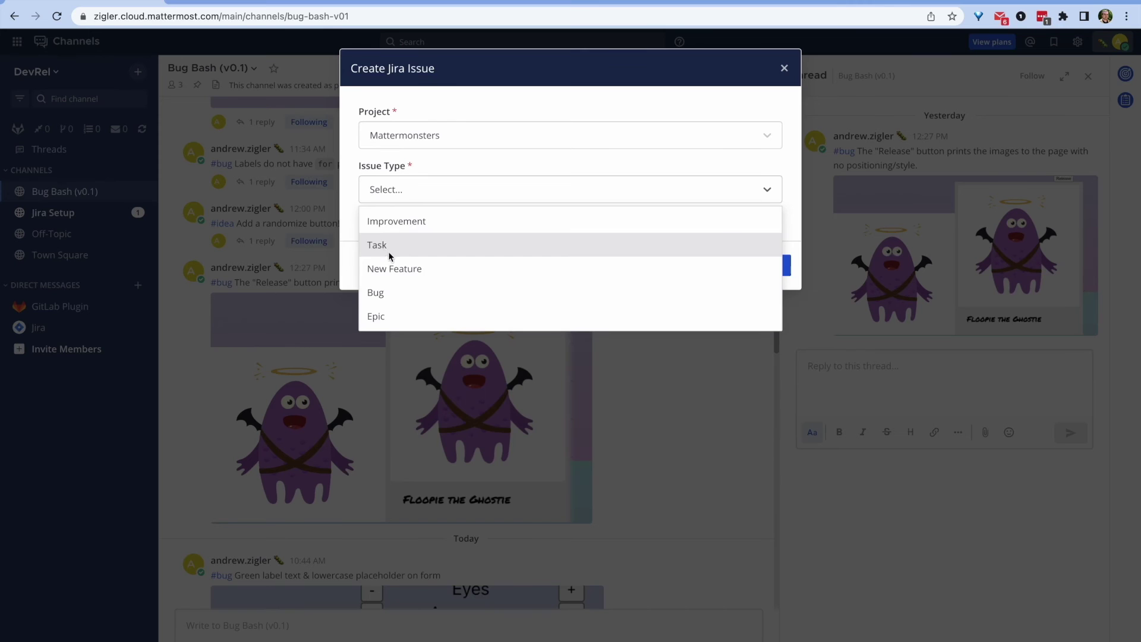
click(381, 295)
click(426, 234)
text(Images)
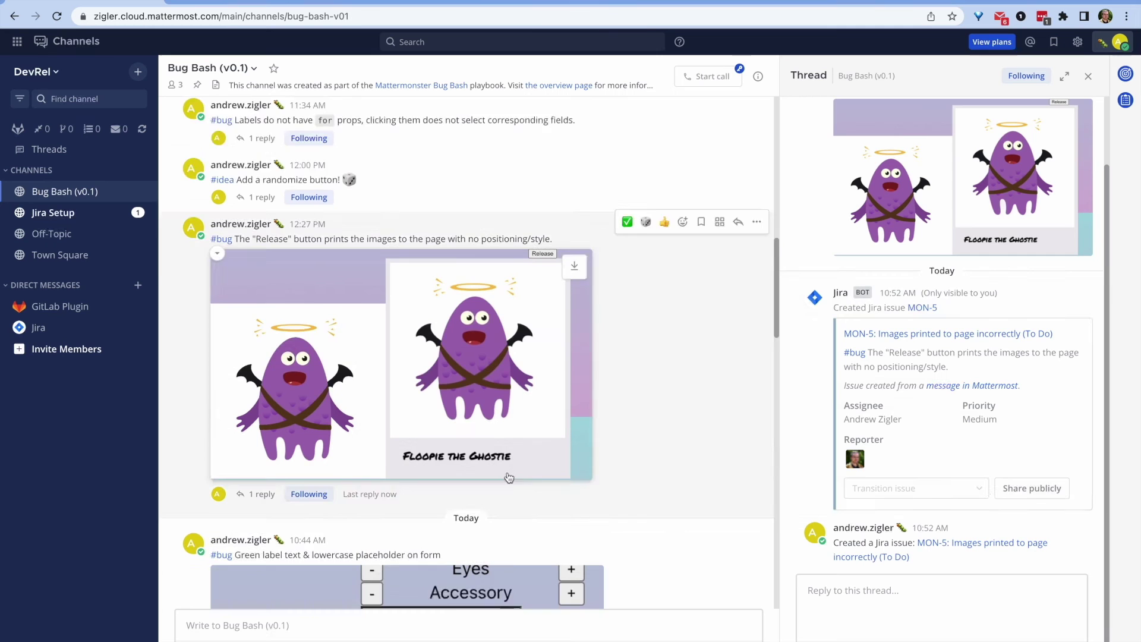
click(985, 492)
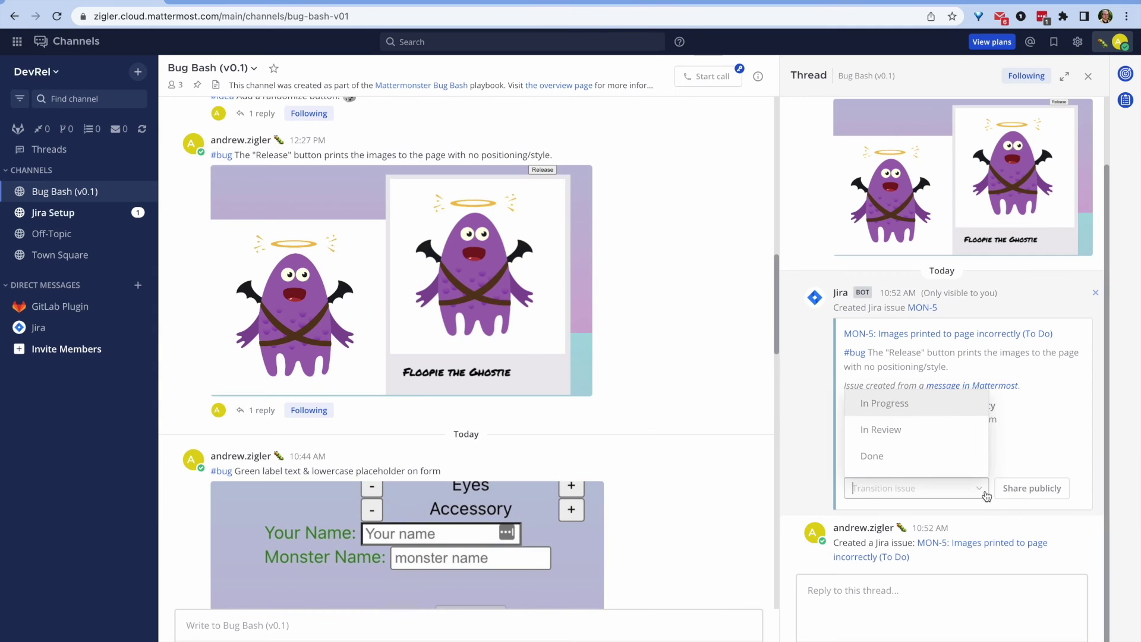
click(881, 403)
scroll(664, 373, down, 4)
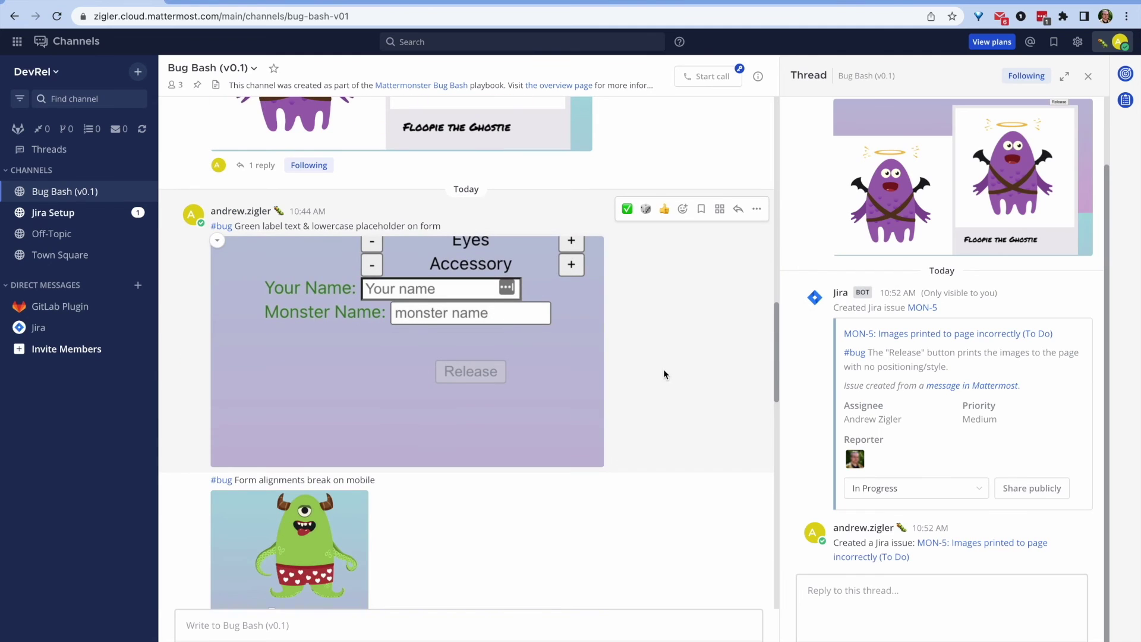
Step: Attach the green-label bug post to MON-3 Form broken
click(665, 373)
click(719, 208)
click(669, 254)
text(f)
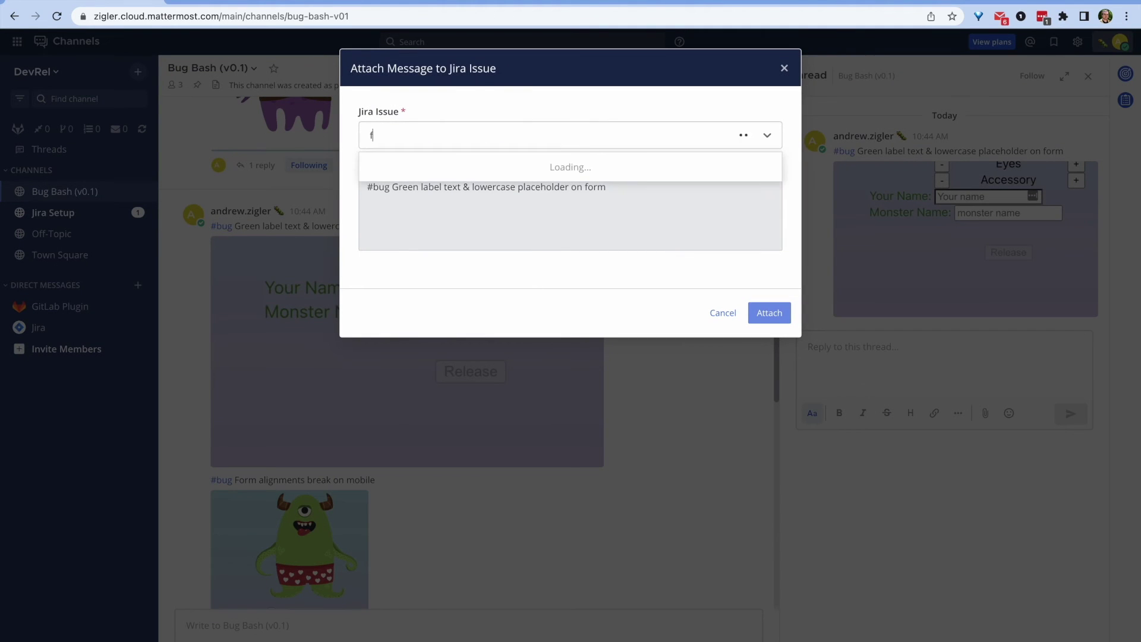
text(orm)
click(559, 168)
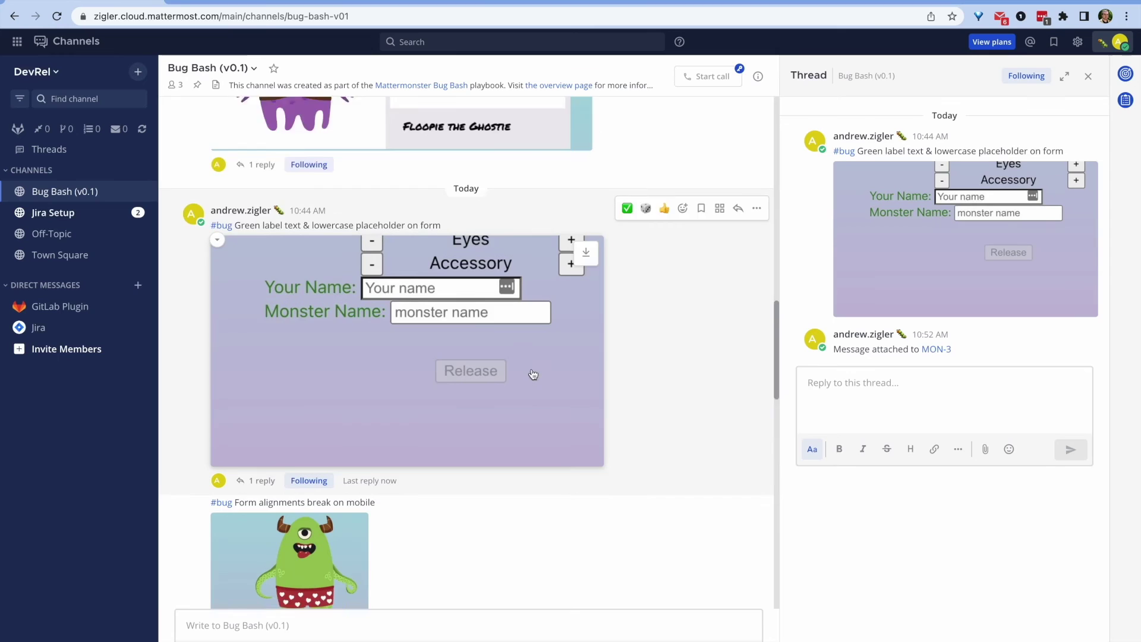
Step: File the mobile post as a Bug issue 'Mobile friendly issues'
scroll(507, 533, down, 4)
click(486, 435)
click(560, 189)
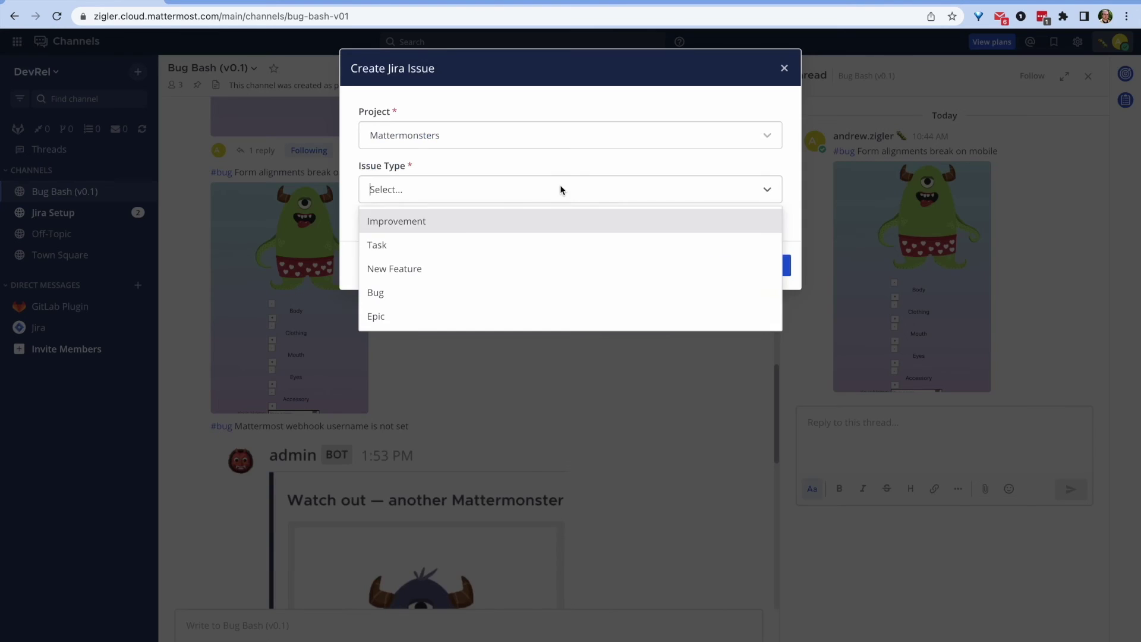
click(391, 292)
click(438, 239)
text(Mobile friendly issues)
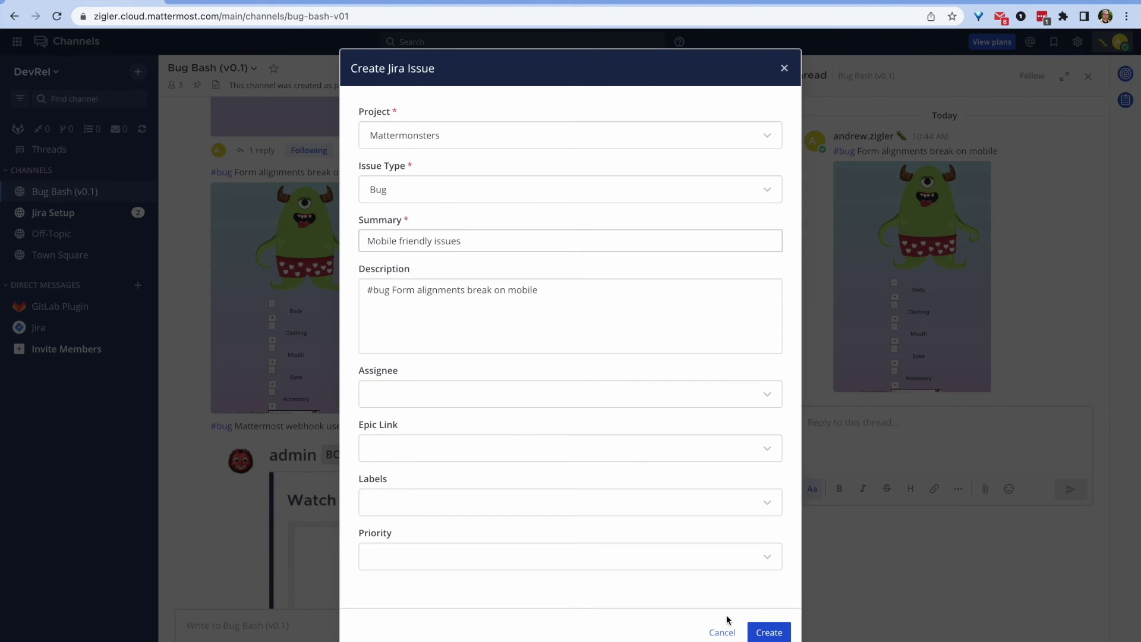
click(754, 631)
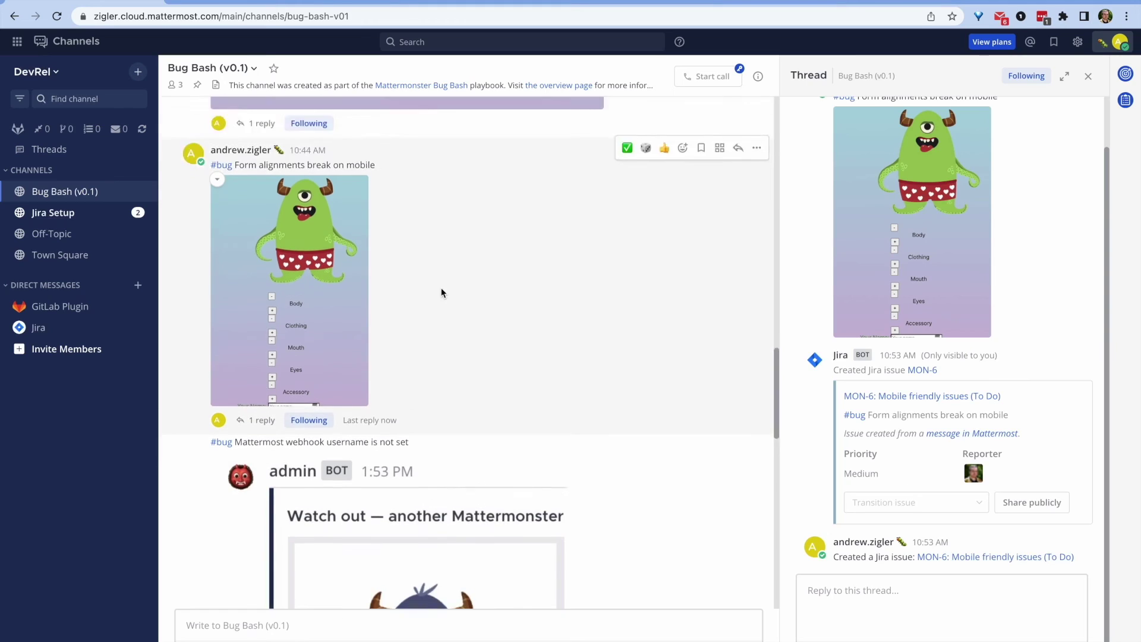
Step: File the webhook post as a Bug 'Webhook username incorrect on Mattermost' with the suggested assignee
scroll(436, 332, down, 2)
click(428, 371)
click(1073, 135)
click(987, 163)
click(416, 188)
click(391, 293)
click(438, 240)
text(Webhook us)
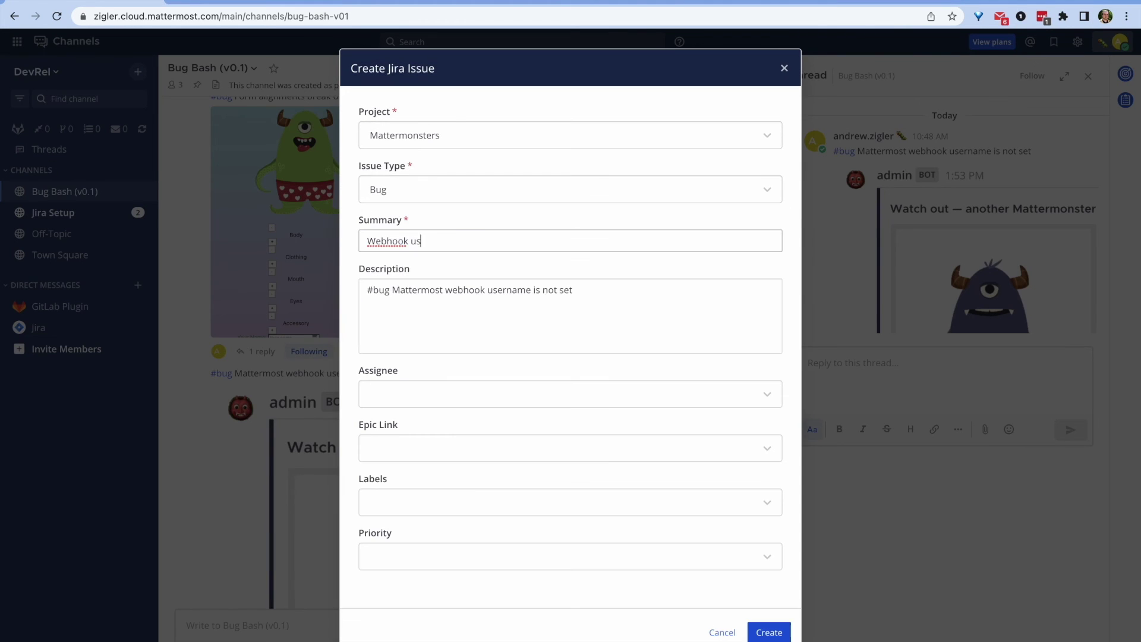
text(ername incorrect on Mattermost)
key(Tab)
text(a)
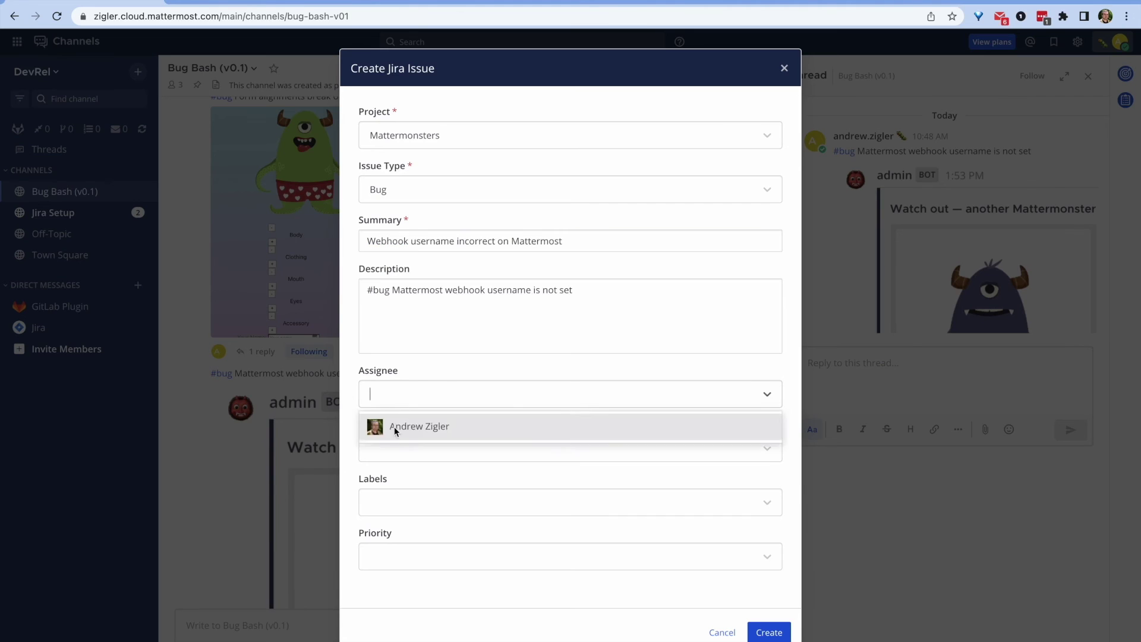
key(Return)
key(Return)
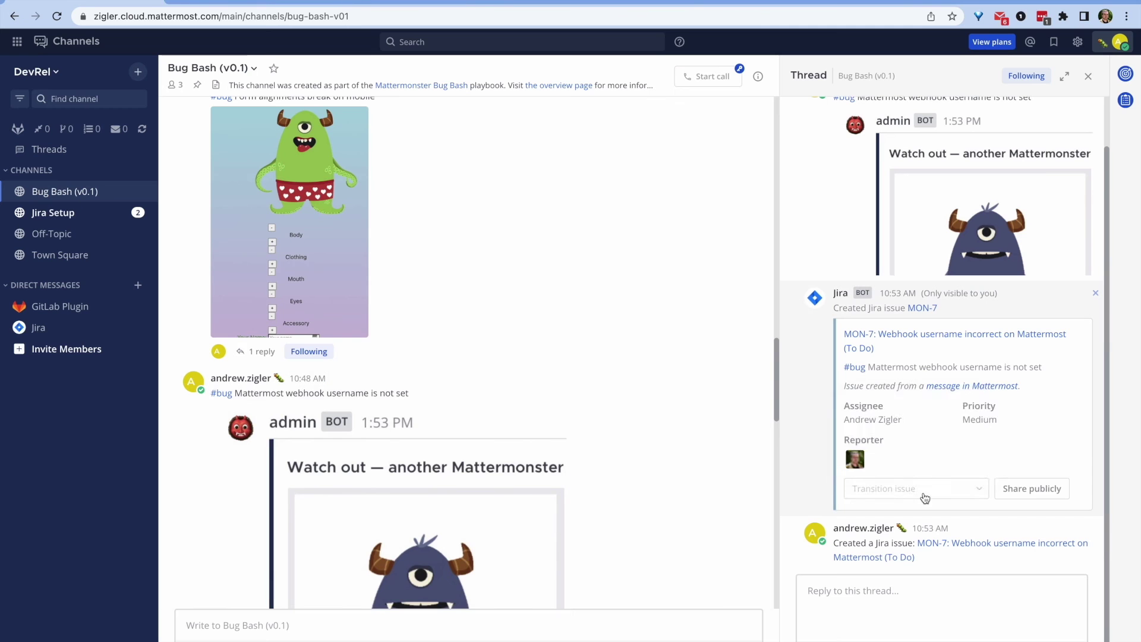
Step: Move MON-7 to In Progress
click(915, 487)
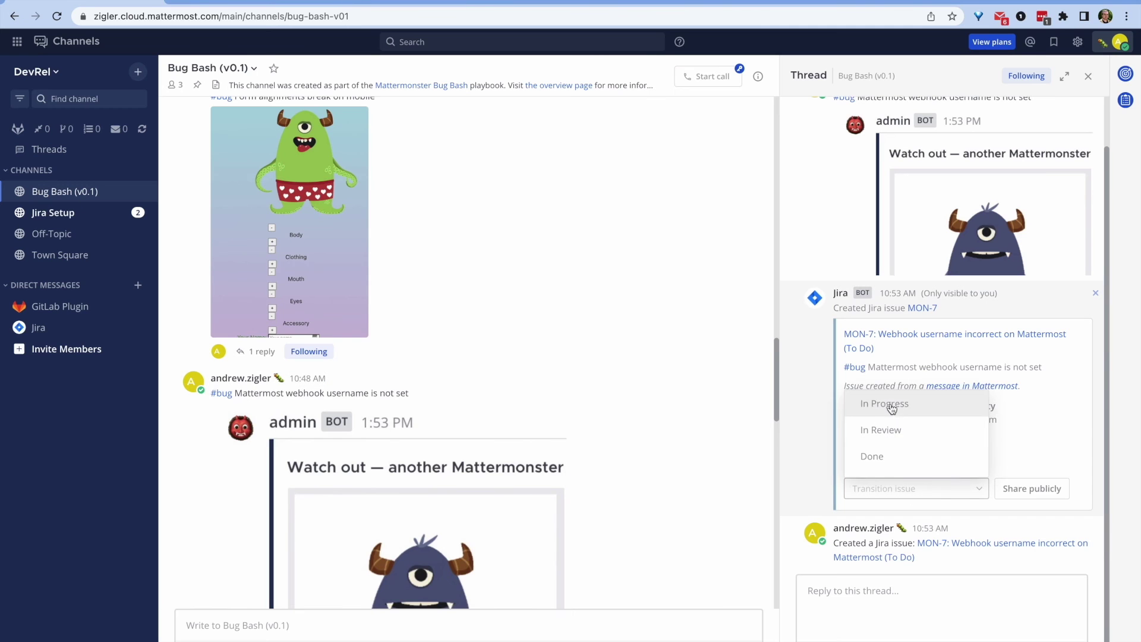
click(891, 400)
scroll(434, 525, down, 8)
scroll(450, 218, up, 1)
Step: File the backdrops idea post as Mattermonsters Improvement MON-8 'Add backdrops'
click(720, 198)
click(638, 224)
click(458, 135)
click(458, 160)
click(434, 191)
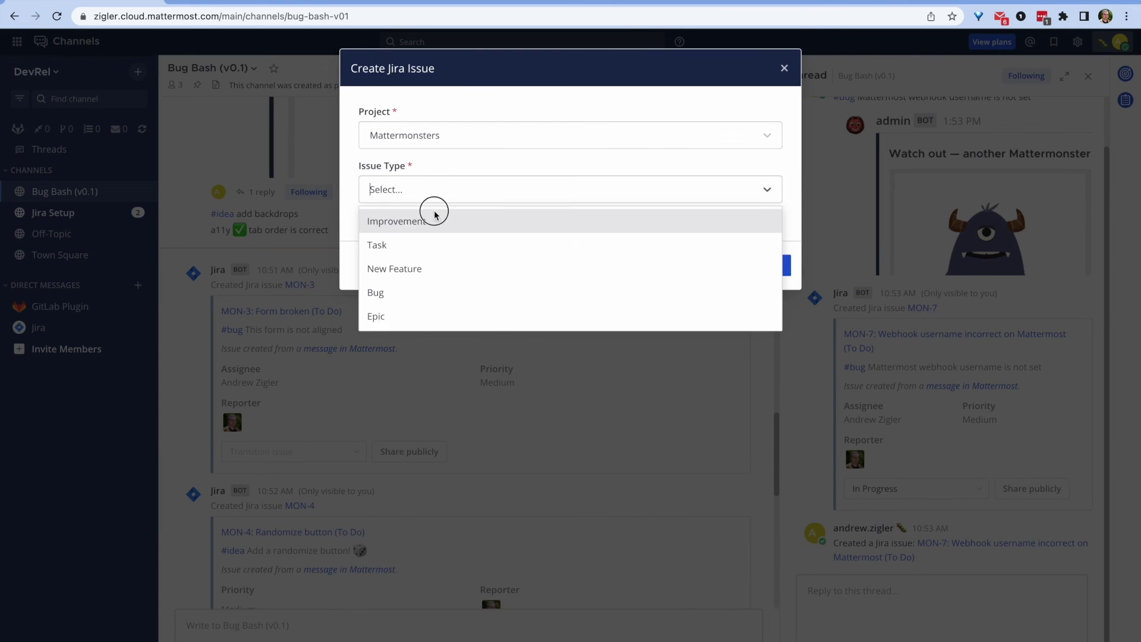
click(435, 220)
click(481, 239)
text(A)
key(Return)
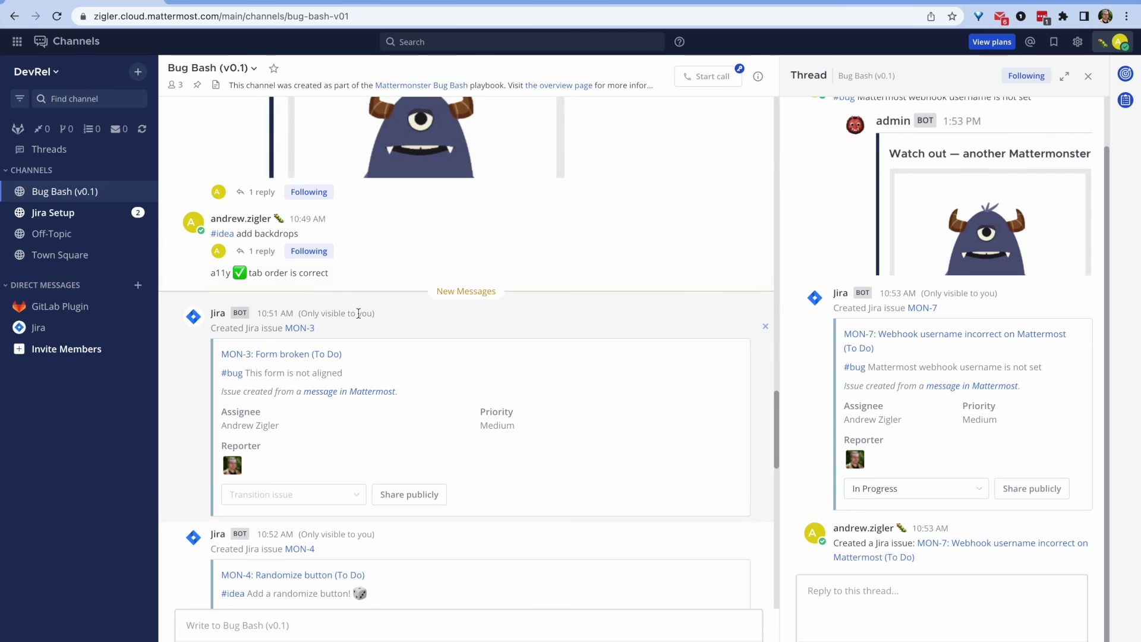
Step: Review the Bug Bash run checklists, then go to the Mattermonsters issue list in Jira
scroll(381, 363, down, 15)
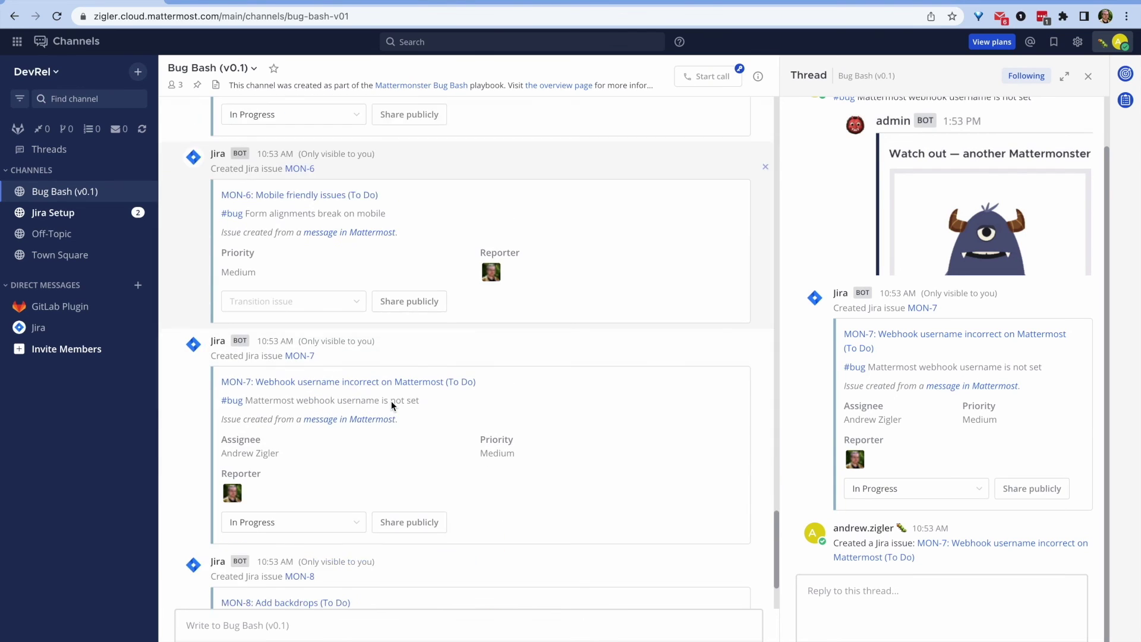
click(289, 473)
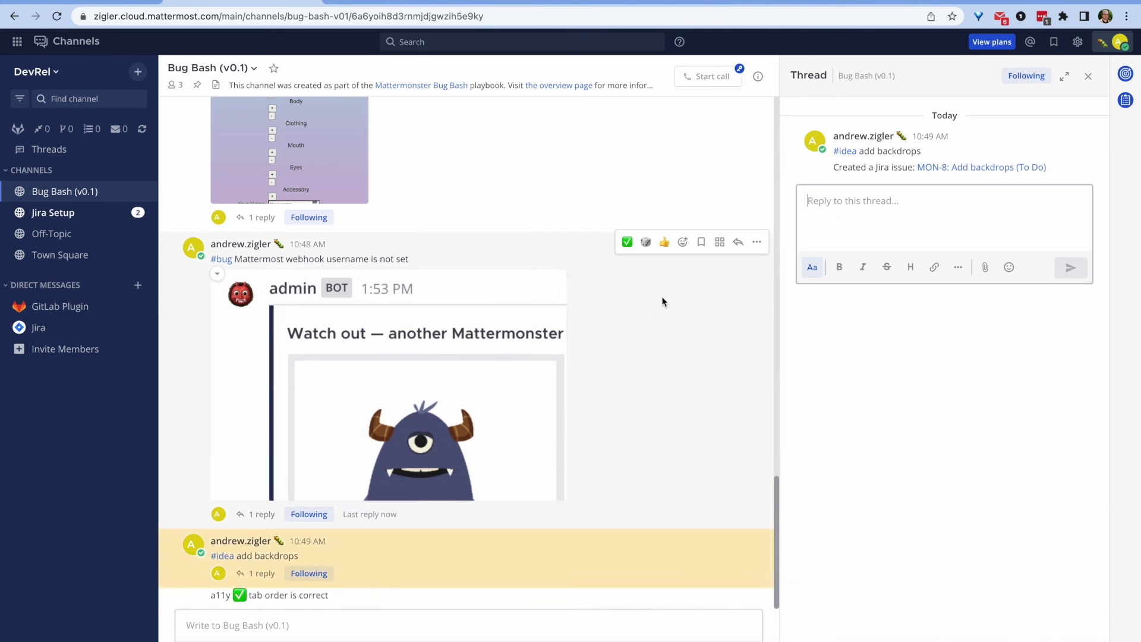
click(1126, 100)
scroll(813, 433, down, 5)
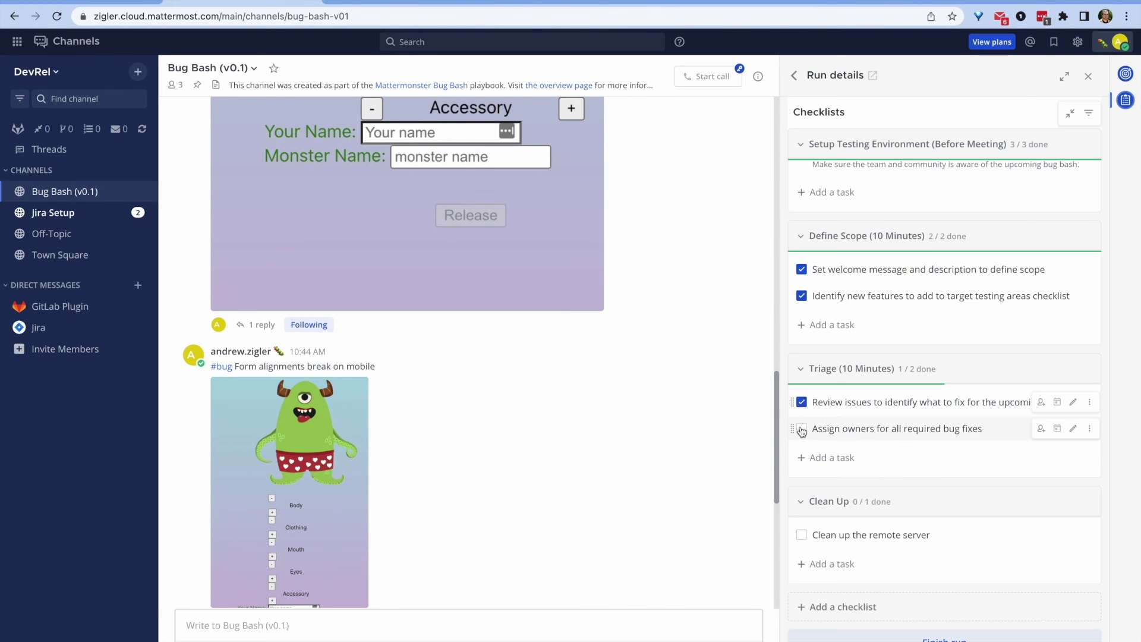
key(alt+Left)
key(alt+Left)
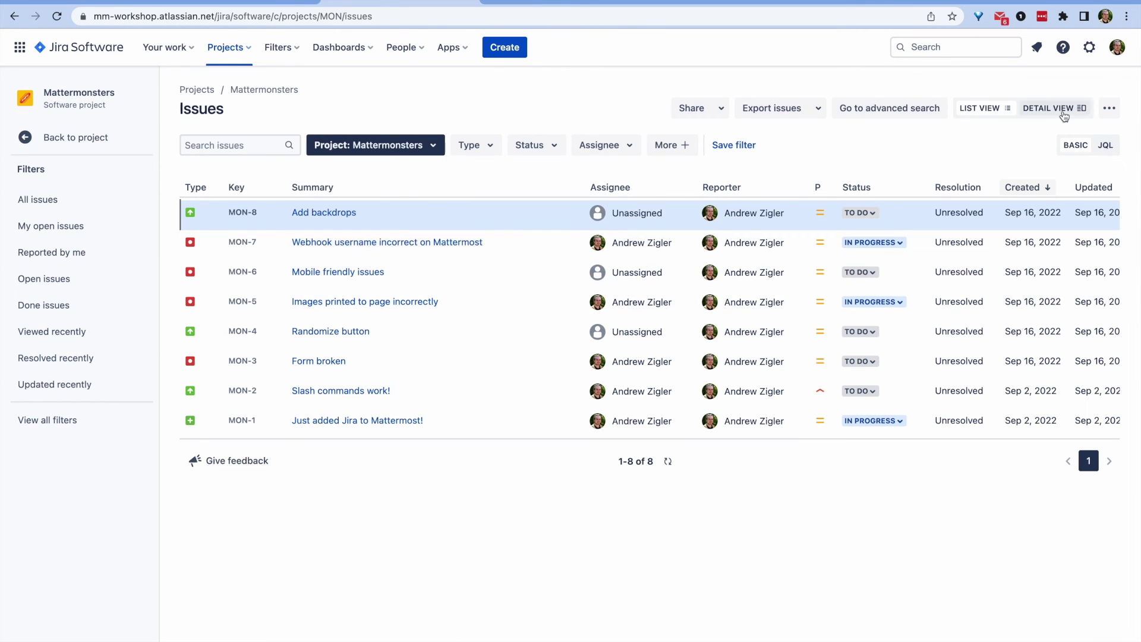
Step: Look through MON-6, MON-4 and MON-3 in the issues' detail view
click(1064, 114)
click(287, 364)
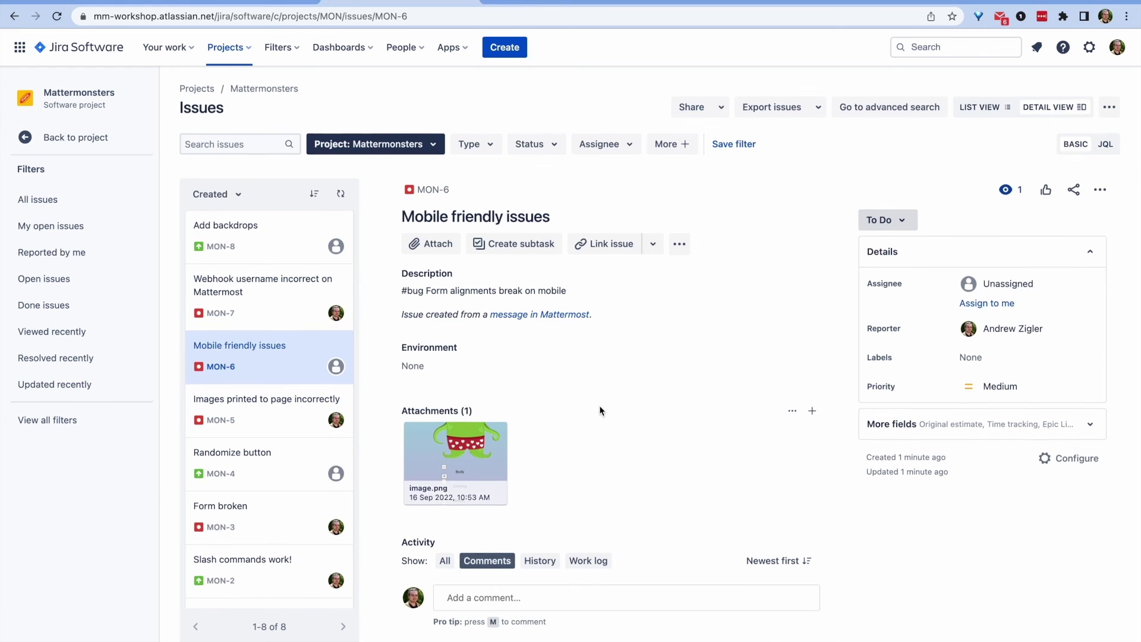
click(267, 460)
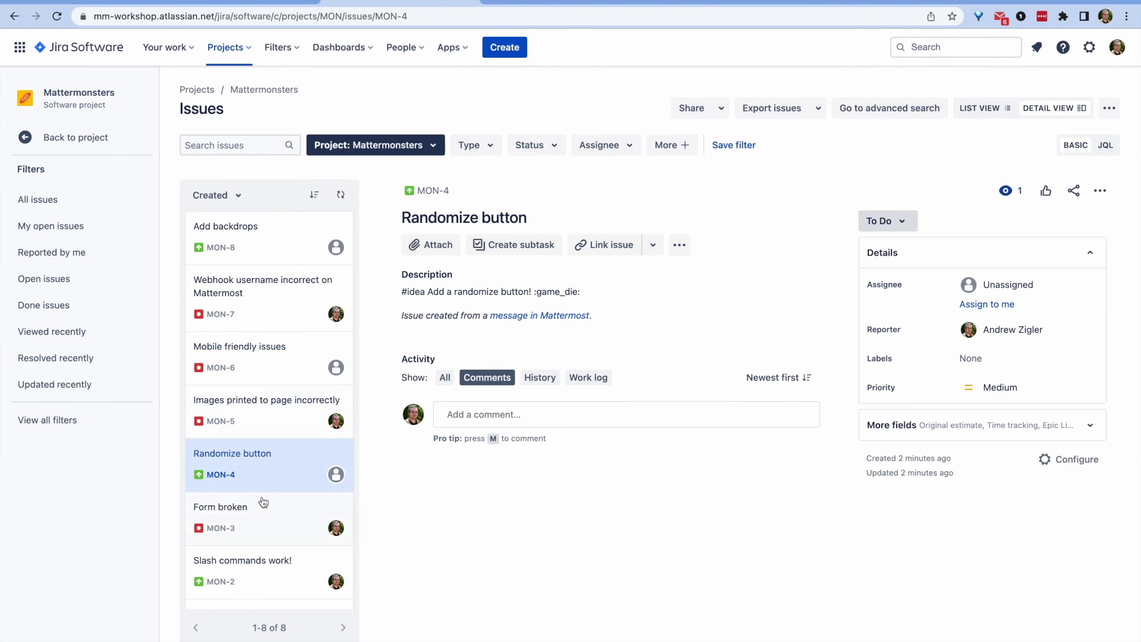
click(264, 502)
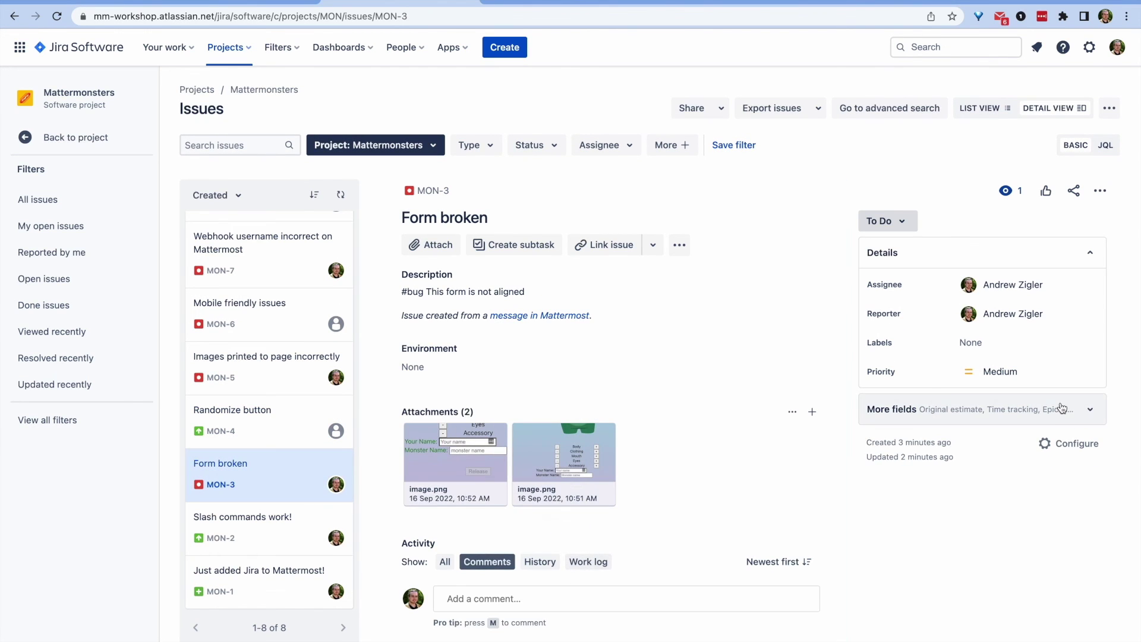
Step: Set MON-3 Form broken to In Progress, then reopen MON-4 from the list view
click(886, 221)
click(890, 248)
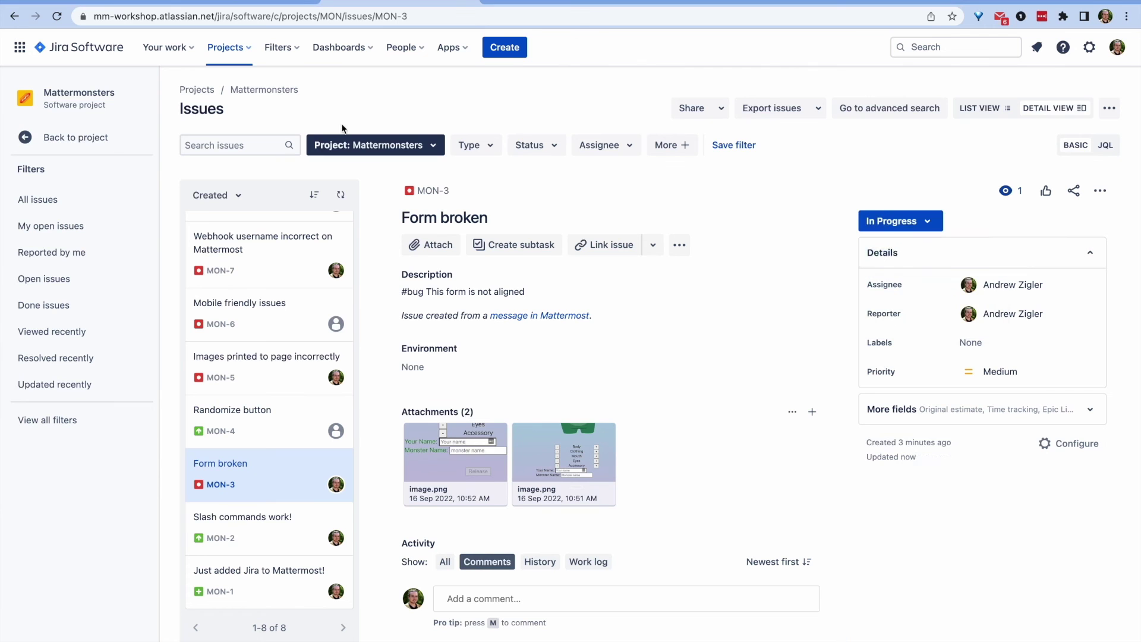
click(1109, 108)
click(979, 107)
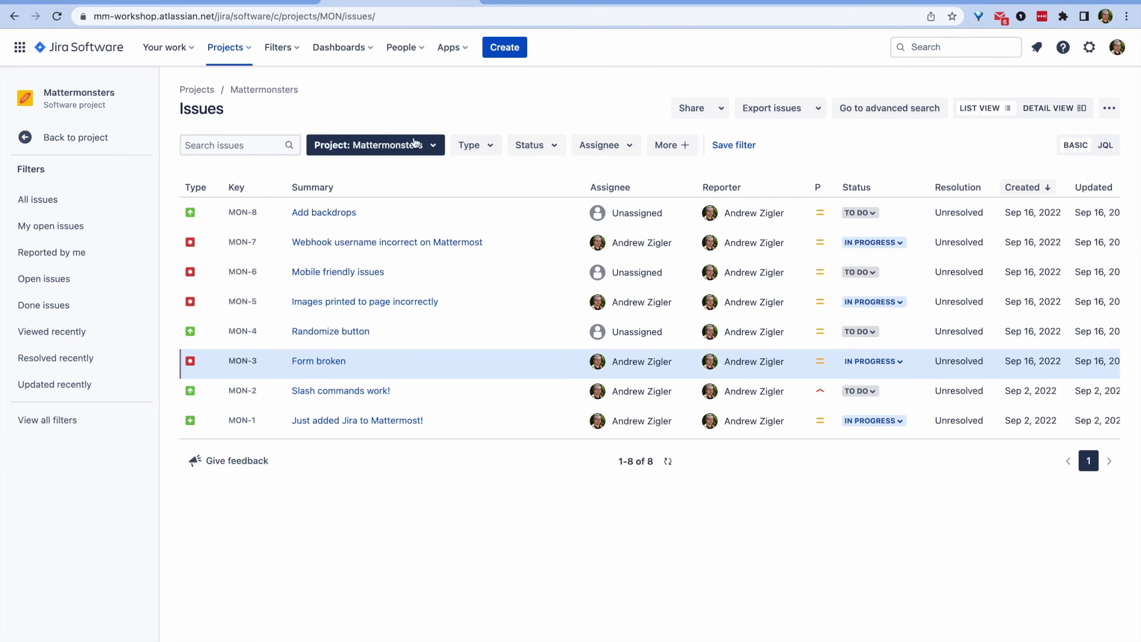
click(331, 344)
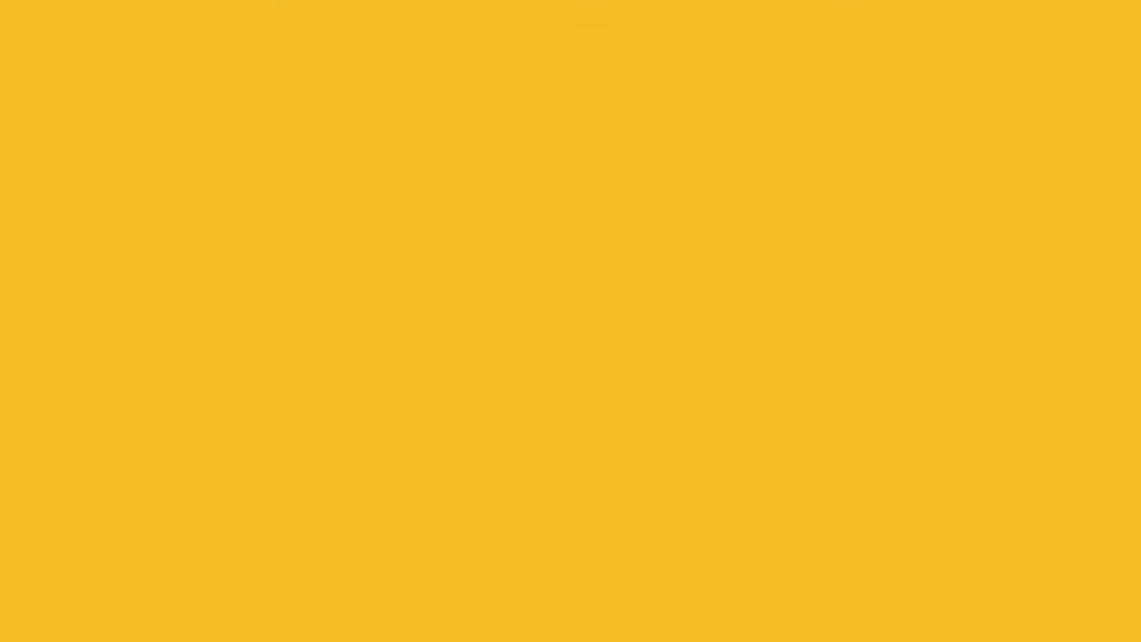